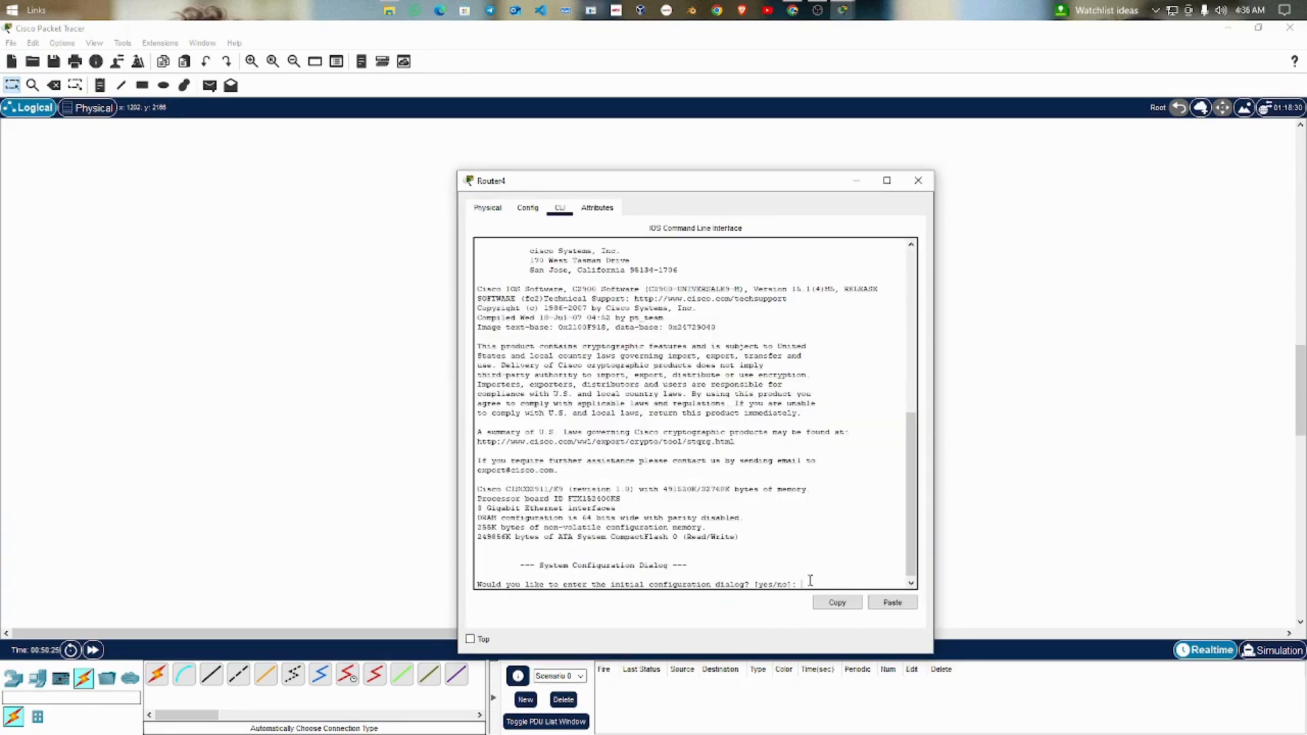
Step: Decline the initial configuration dialog on Router4 and start its command-line session
text(no)
key(Return)
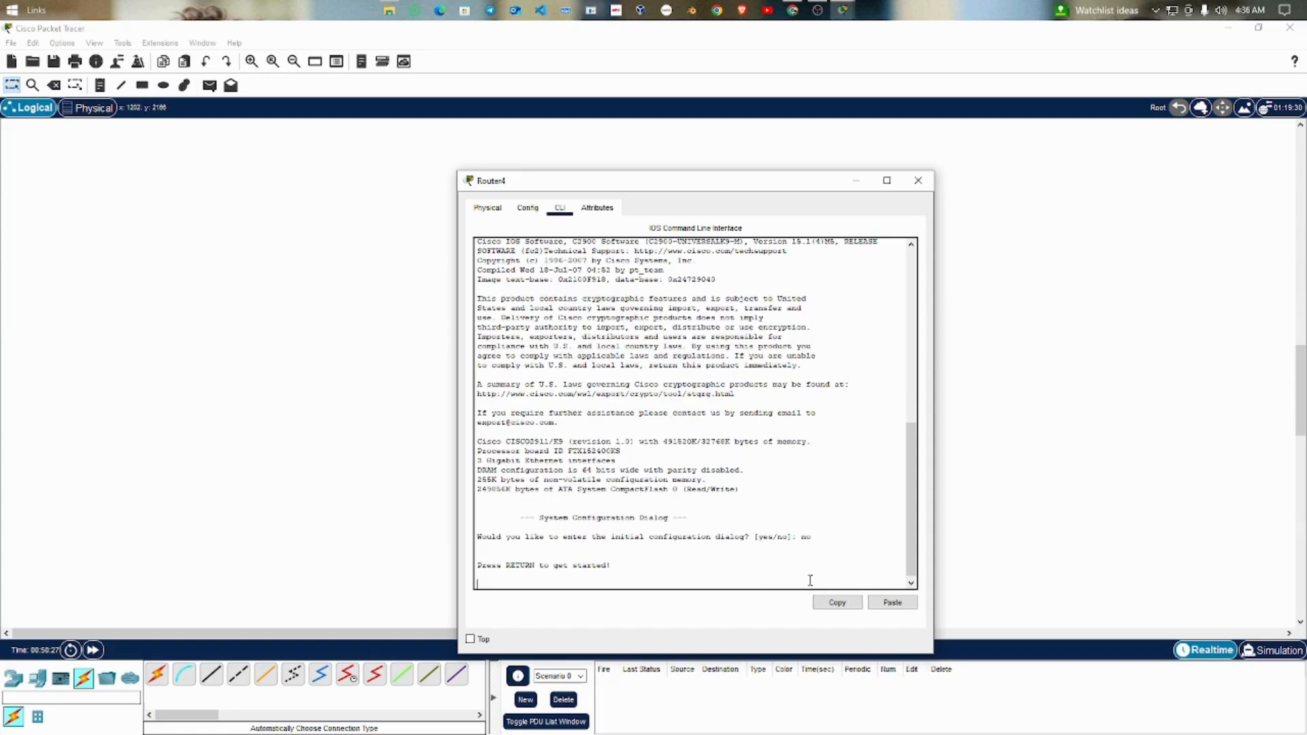
key(Return)
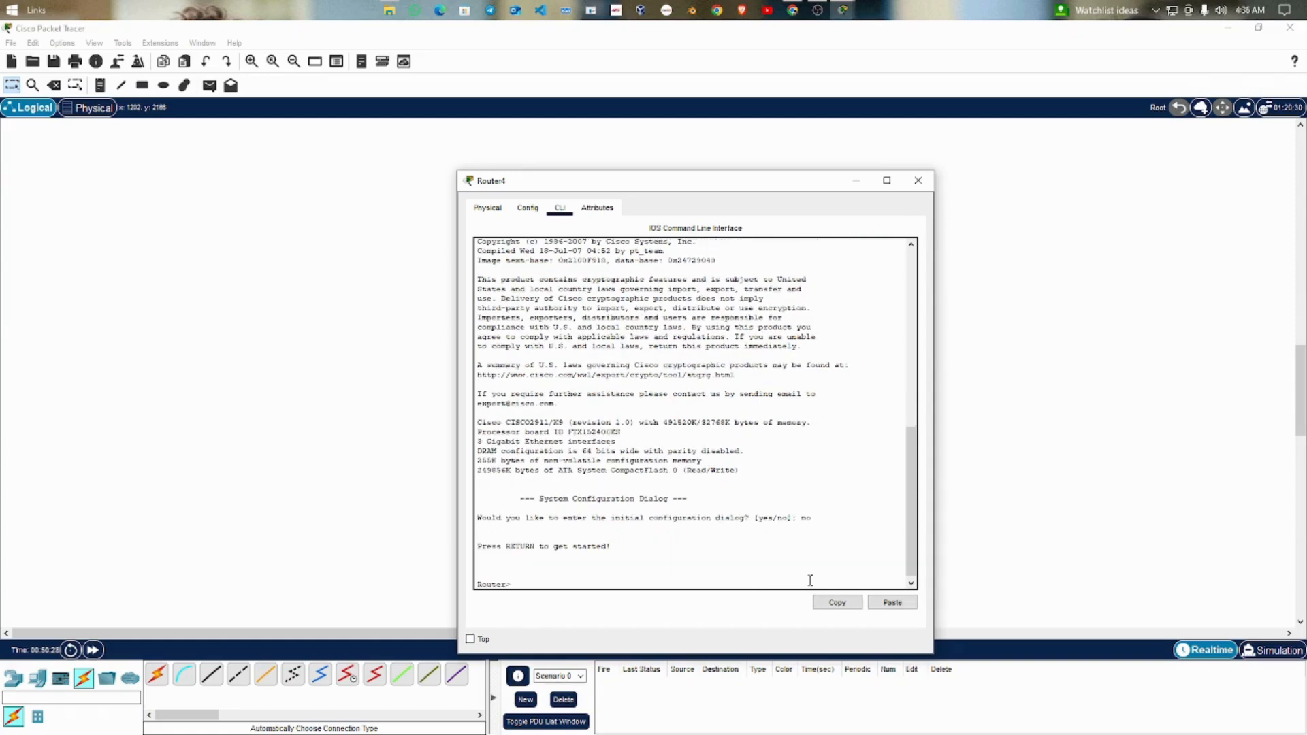
Step: Enter privileged mode with enable, and enter global configuration mode on Router4 with config terminal
text(enable)
key(Return)
text(con)
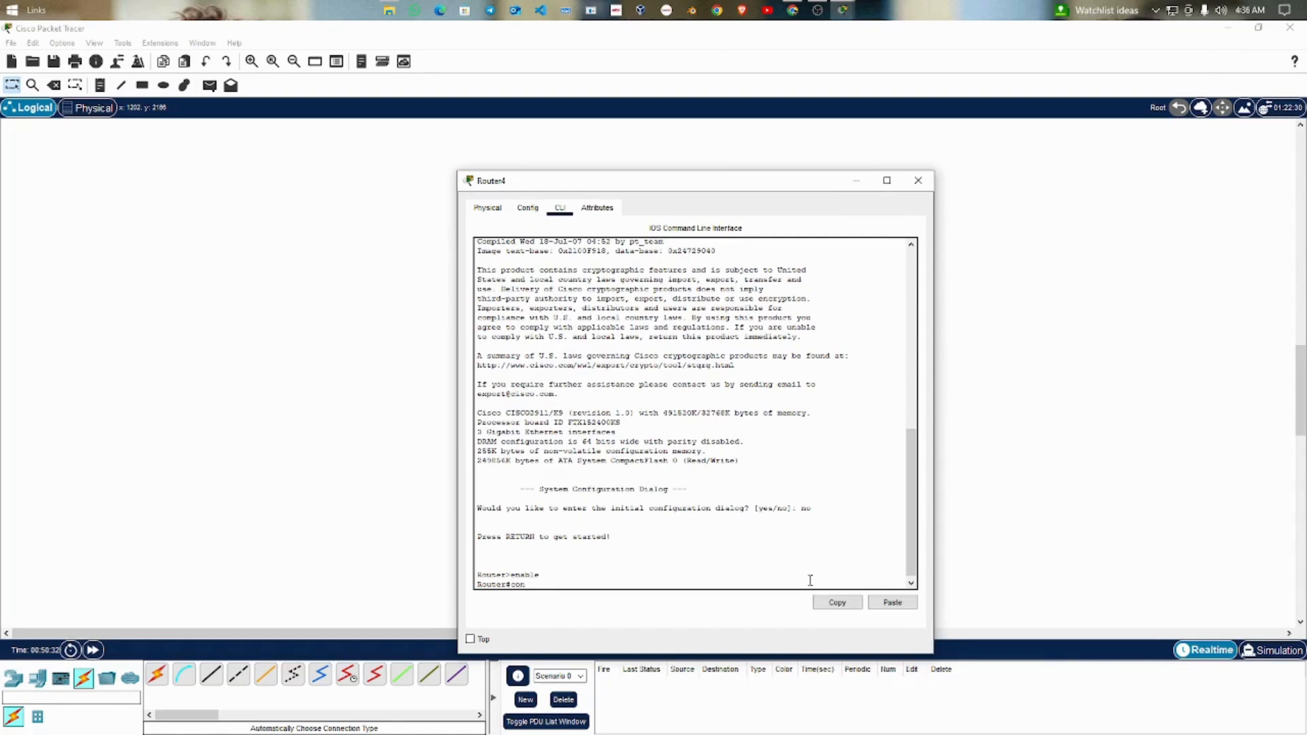
text(fig termia)
text(al)
key(Return)
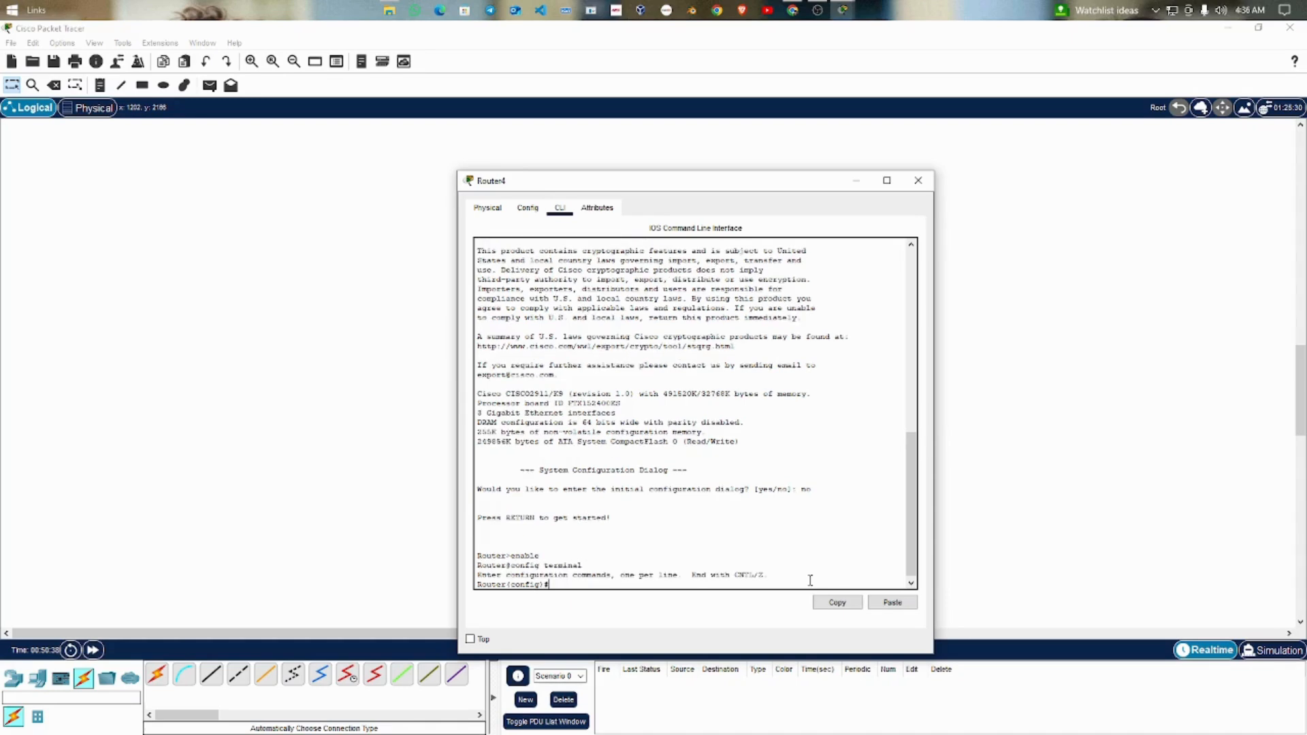
Step: Check Router4's link to the switch in the topology and enter interface configuration for gigabitEthernet 0/0
text(interfac)
drag(781, 181, 416, 176)
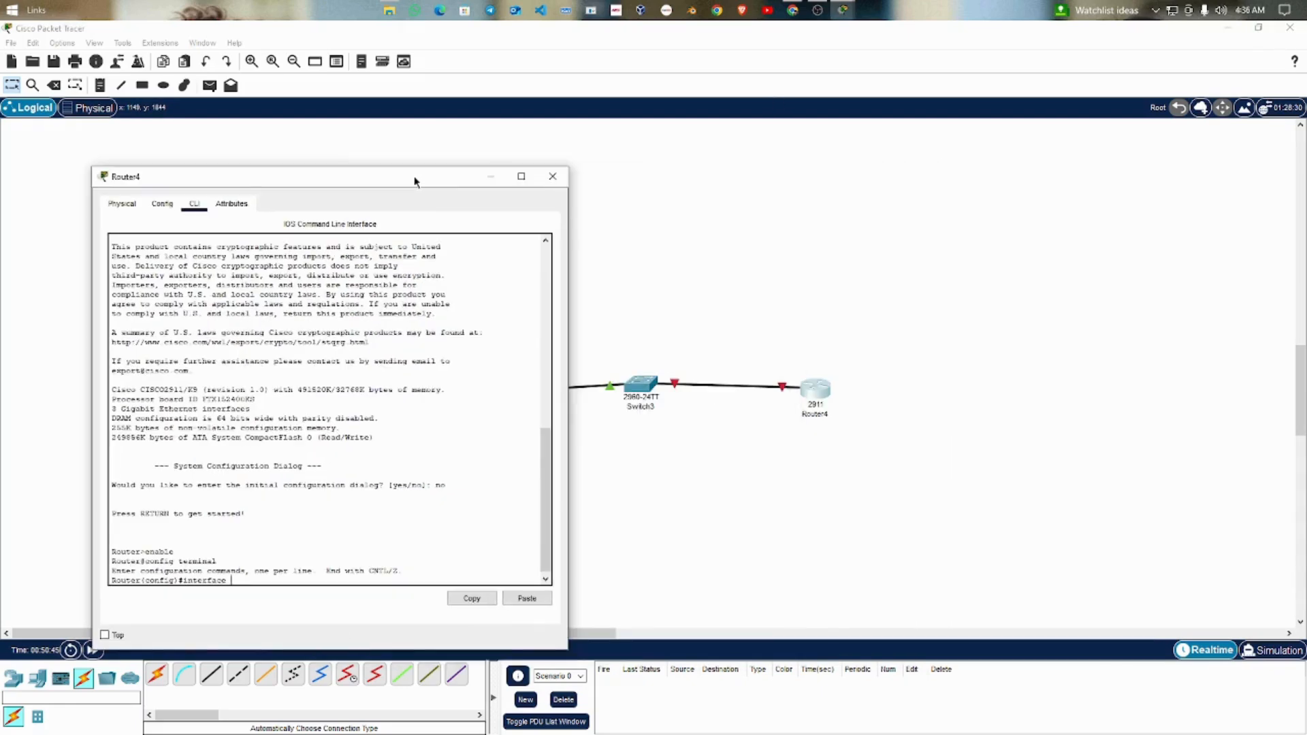
click(776, 453)
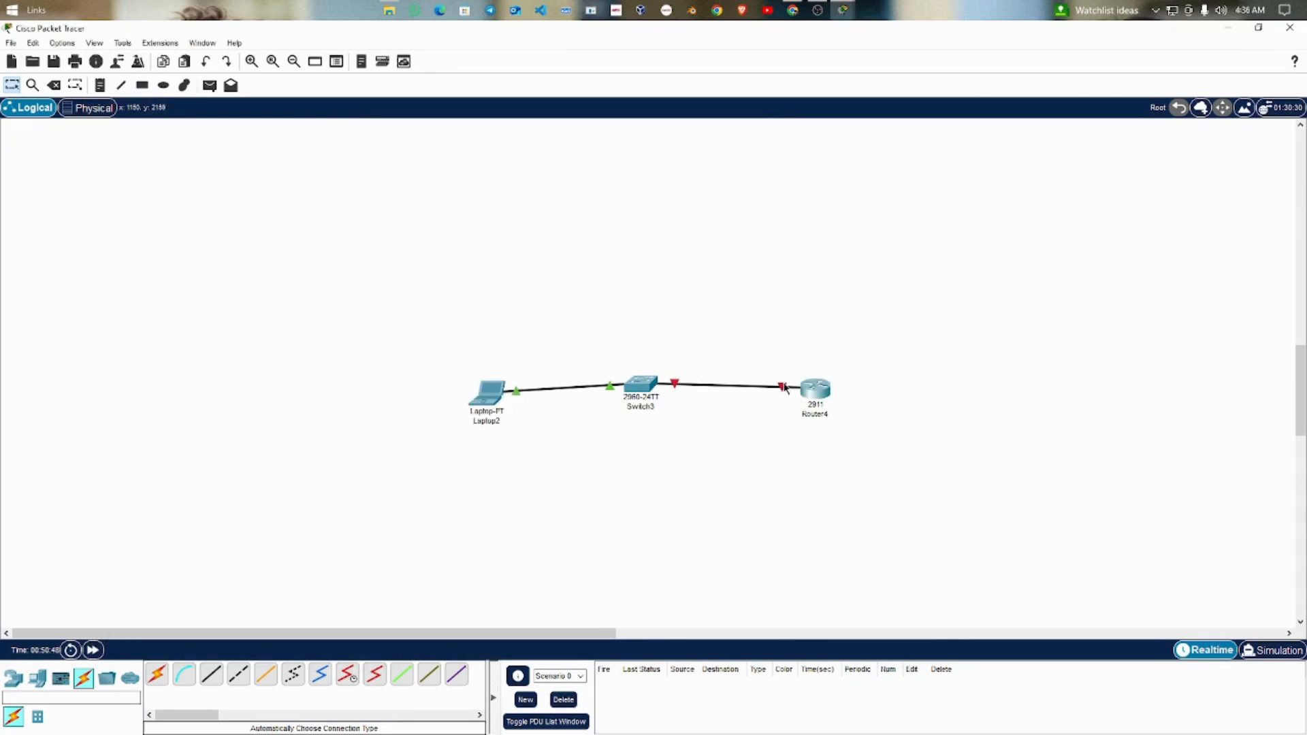
mouse_move(783, 389)
click(814, 388)
drag(409, 178, 846, 97)
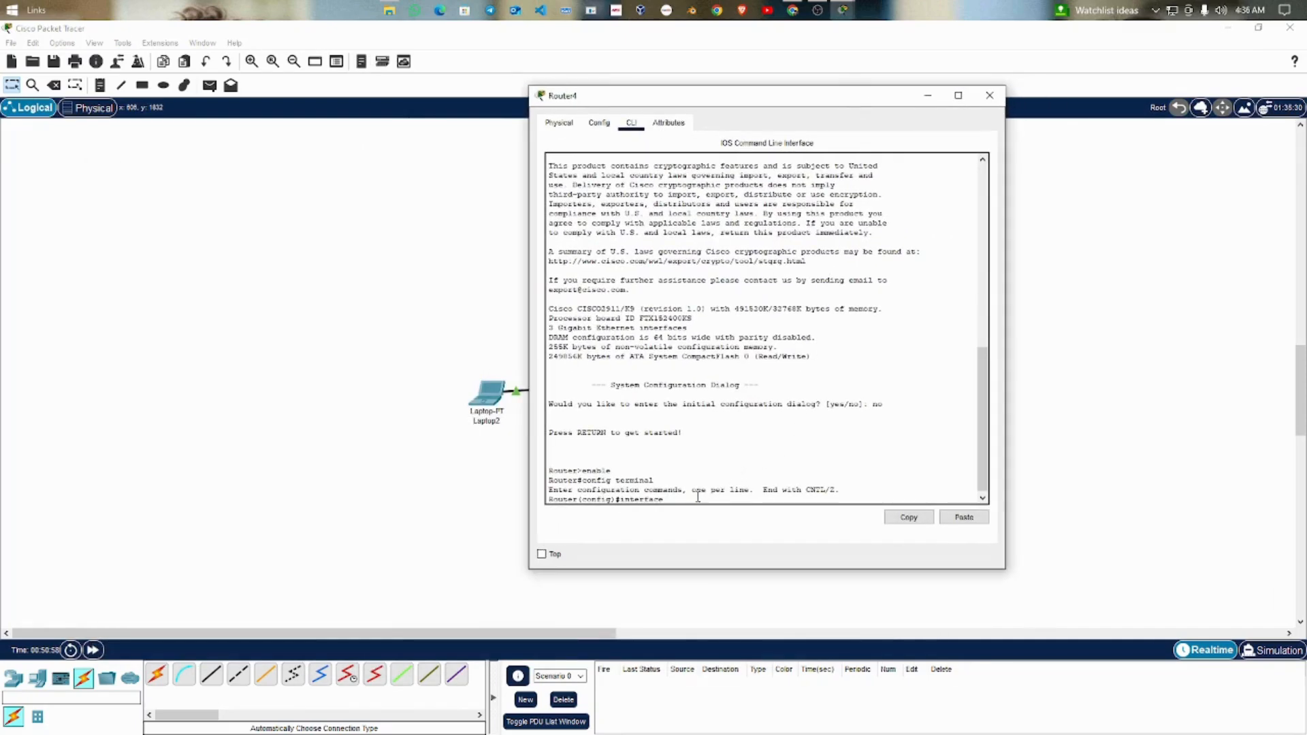
text(igabitEthe)
key(BackSpace)
key(BackSpace)
key(BackSpace)
text(et)
key(Return)
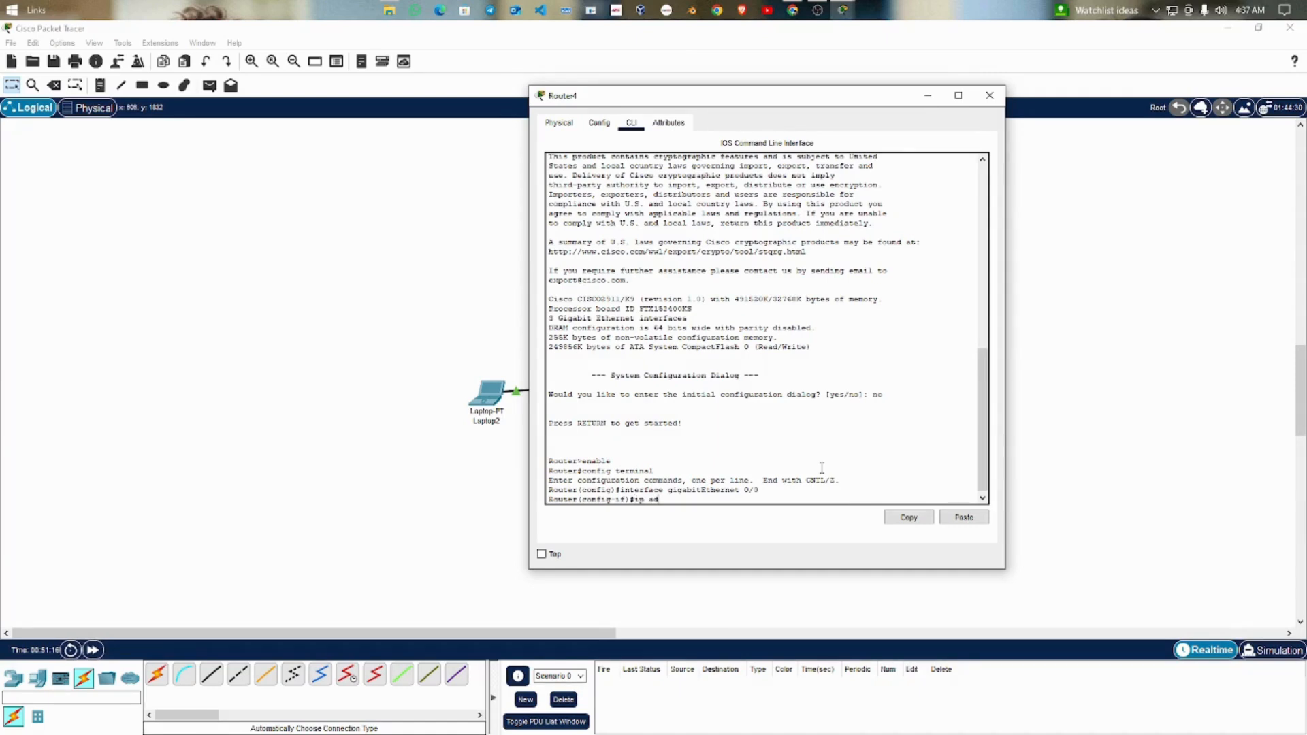
Step: Assign the IP address 192.168.1.1 with subnet mask 255.255.255.0 to the router's gigabitEthernet 0/0 interface
key(BackSpace)
key(BackSpace)
text(dre)
key(BackSpace)
key(BackSpace)
key(BackSpace)
text(ress 192.168.1.1 255)
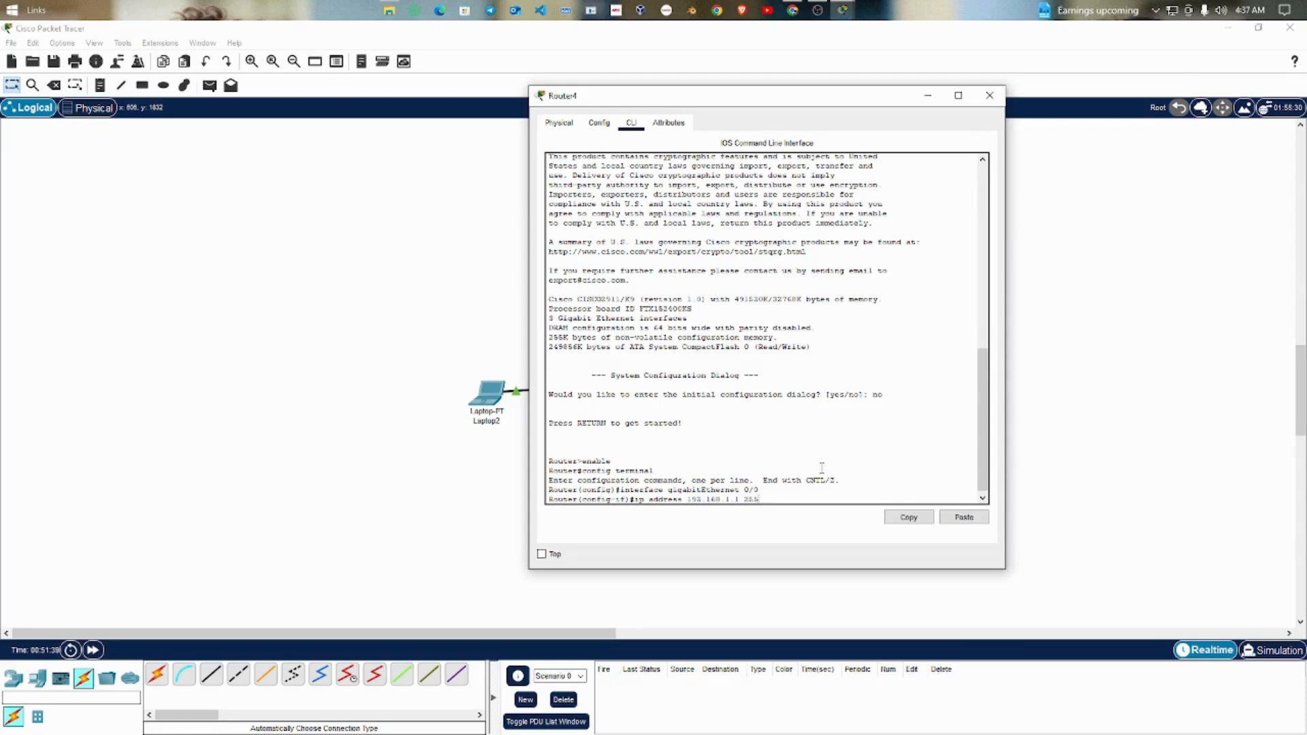
text( 255.255.0)
key(Return)
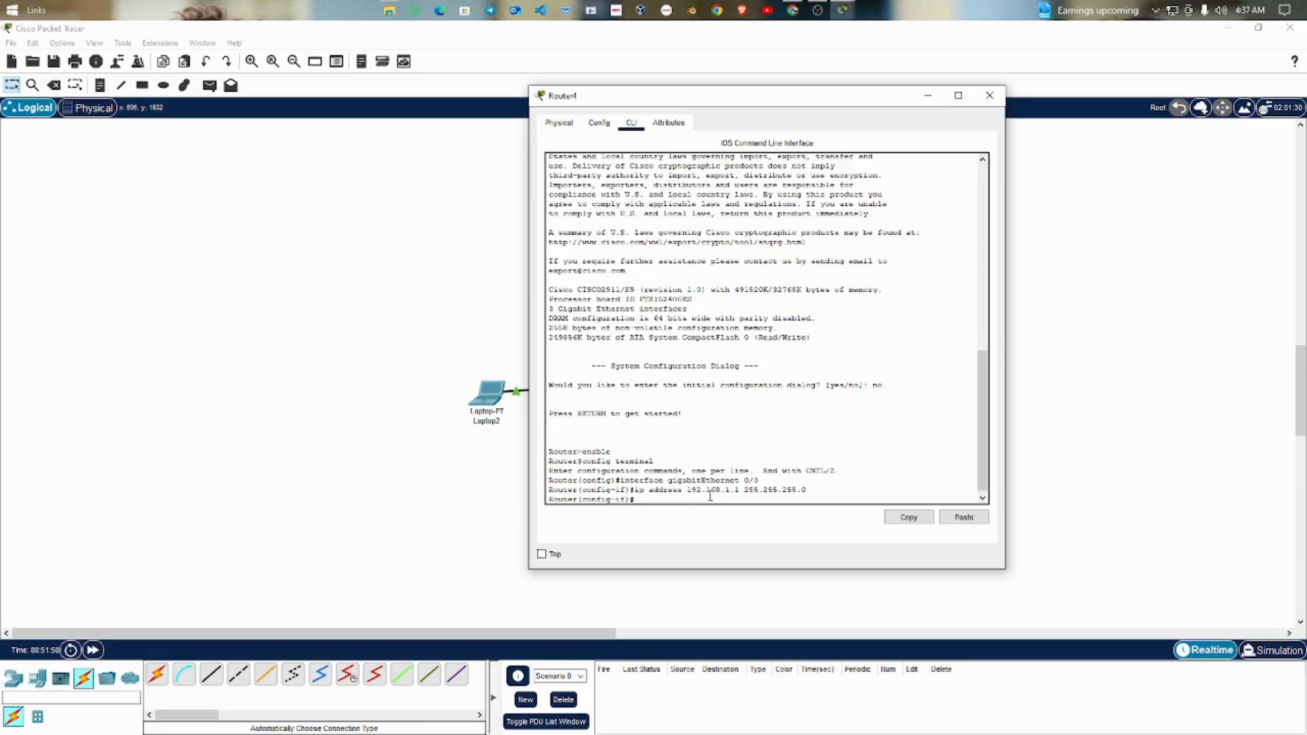
Step: Enable the gigabitEthernet 0/0 interface with no shutdown and close Router4's window
text(no shutdown)
key(Return)
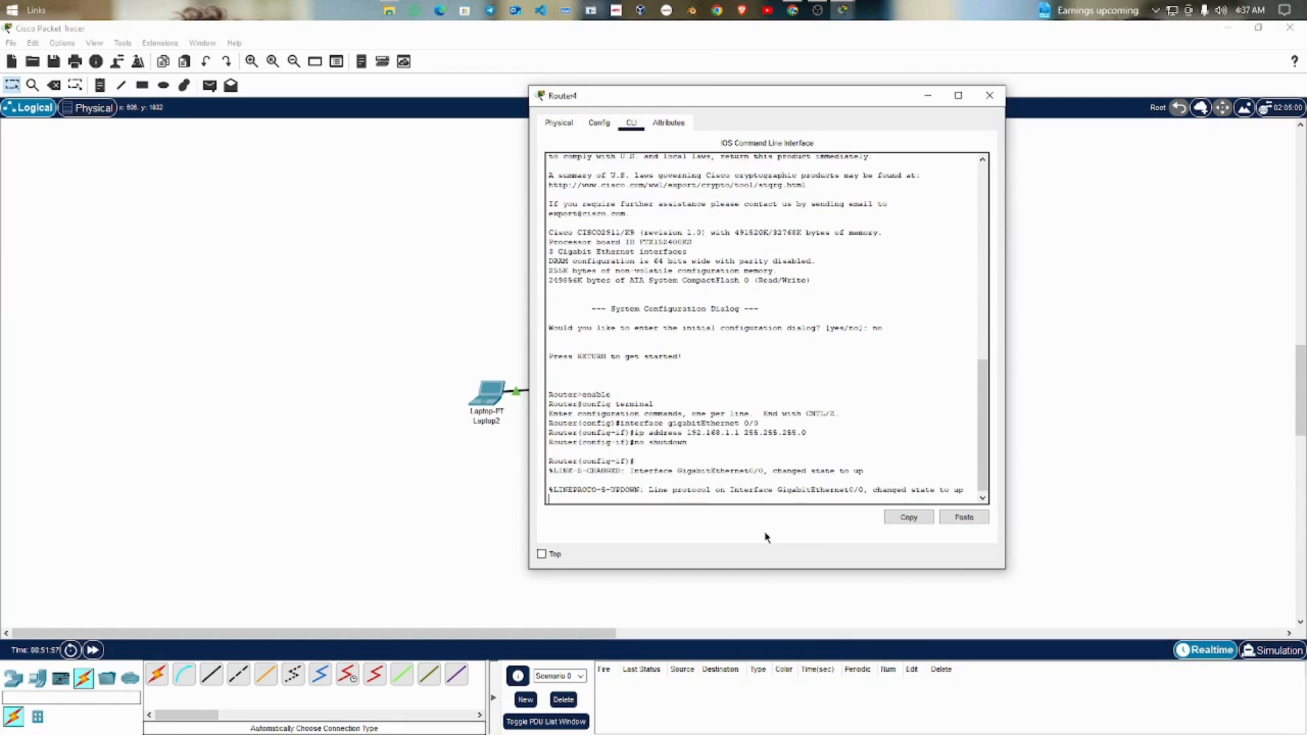
drag(872, 489, 931, 492)
click(989, 96)
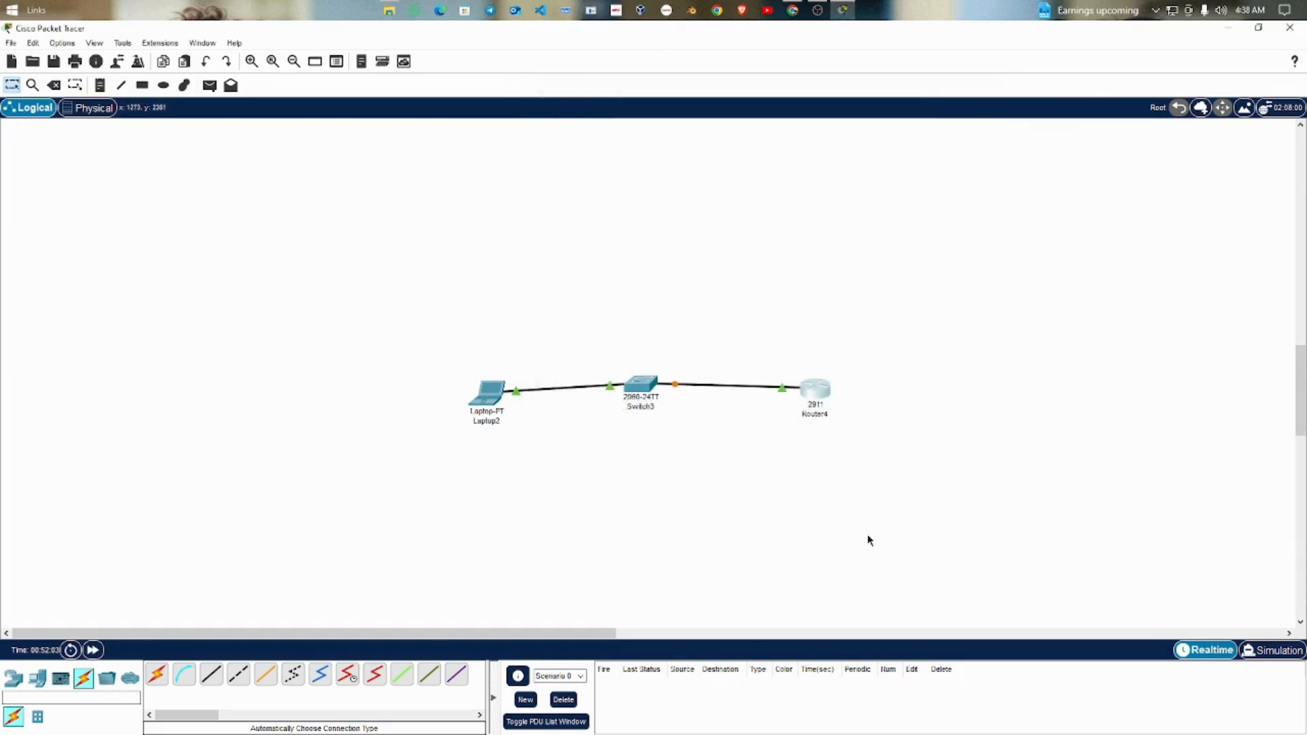
Step: Align Laptop2, Switch3 and Router4 in a nearly straight row by moving each slightly upward
drag(488, 392, 482, 378)
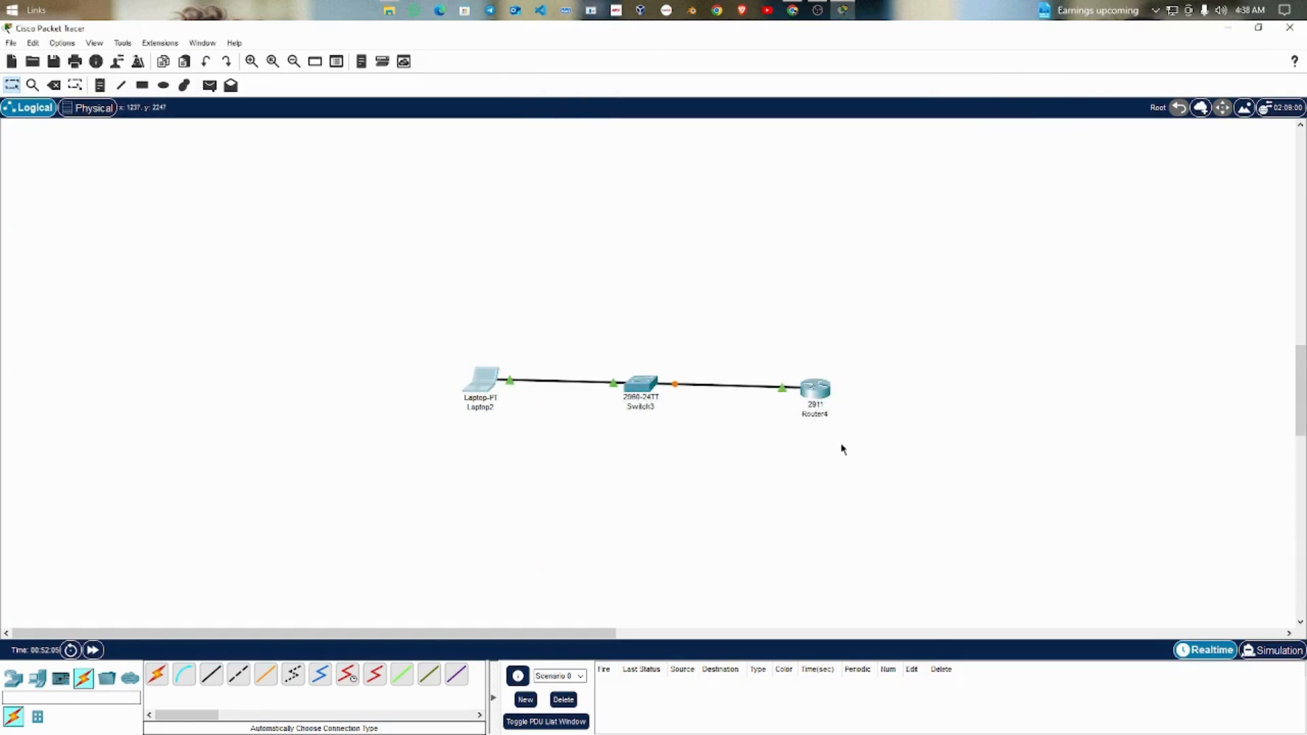
drag(644, 390, 644, 384)
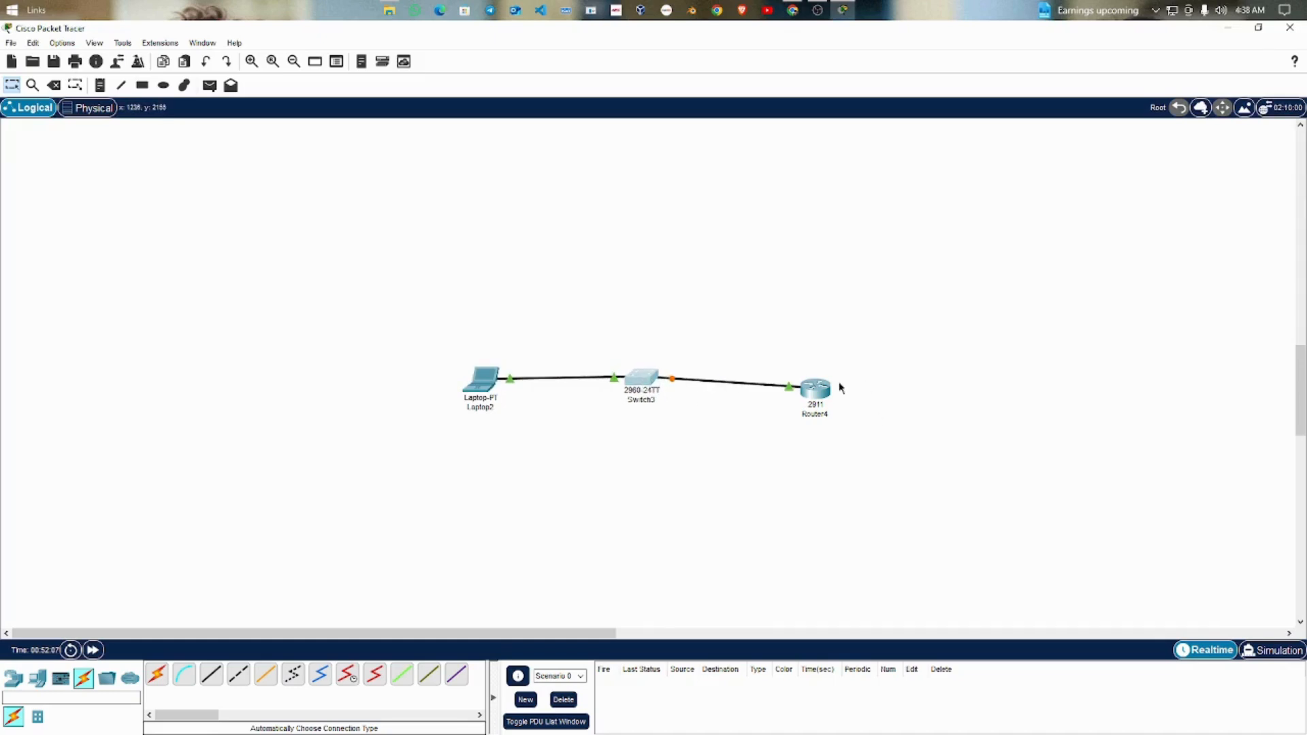
drag(820, 394, 819, 387)
Step: Send a simple PDU from Laptop2 to Router4 to test connectivity
click(209, 86)
click(486, 382)
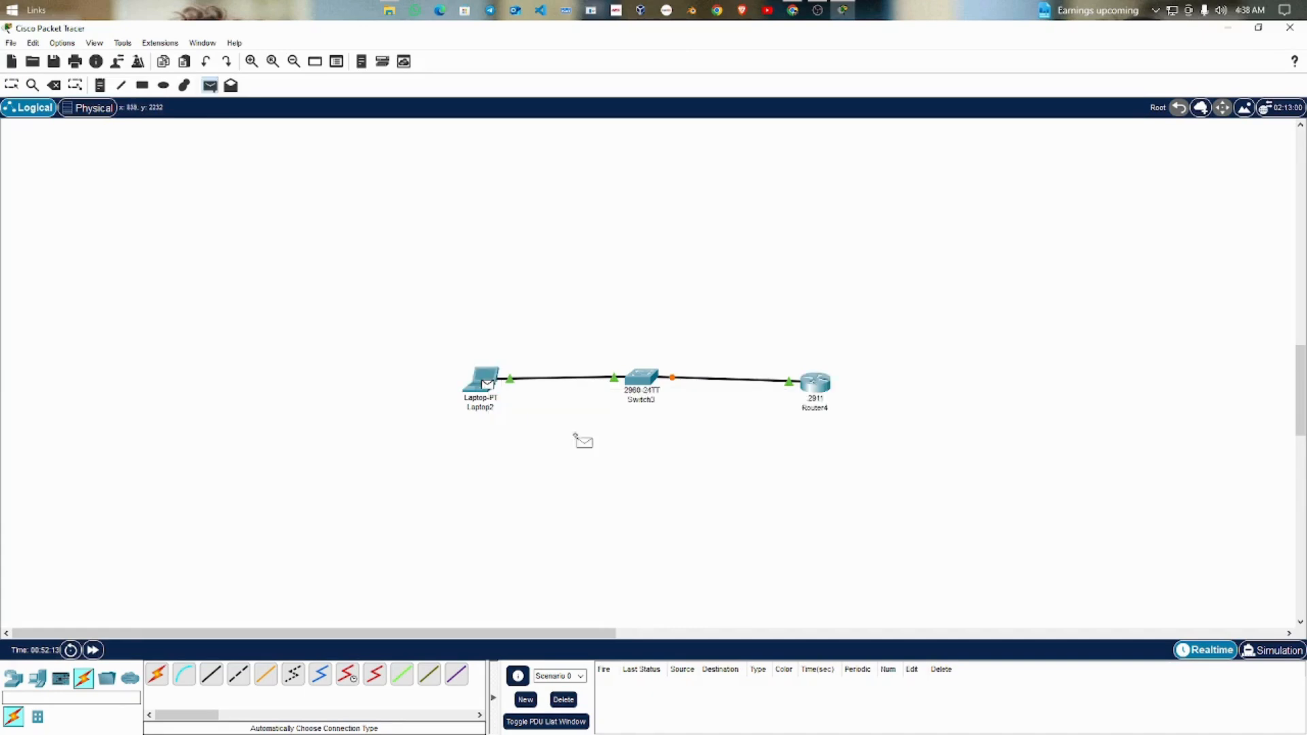
click(813, 384)
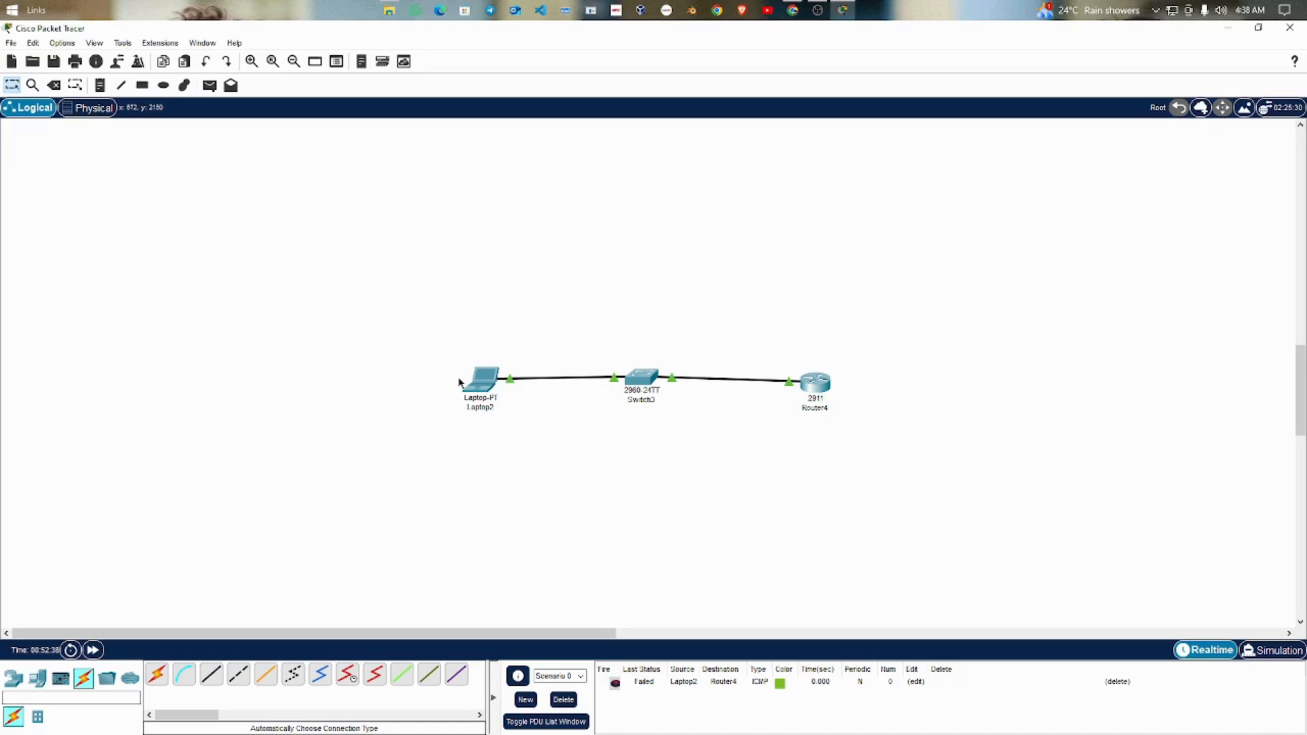
Step: Set Laptop2's static IPv4 address to 192.168.1.2 with subnet mask 255.255.255.0
click(483, 387)
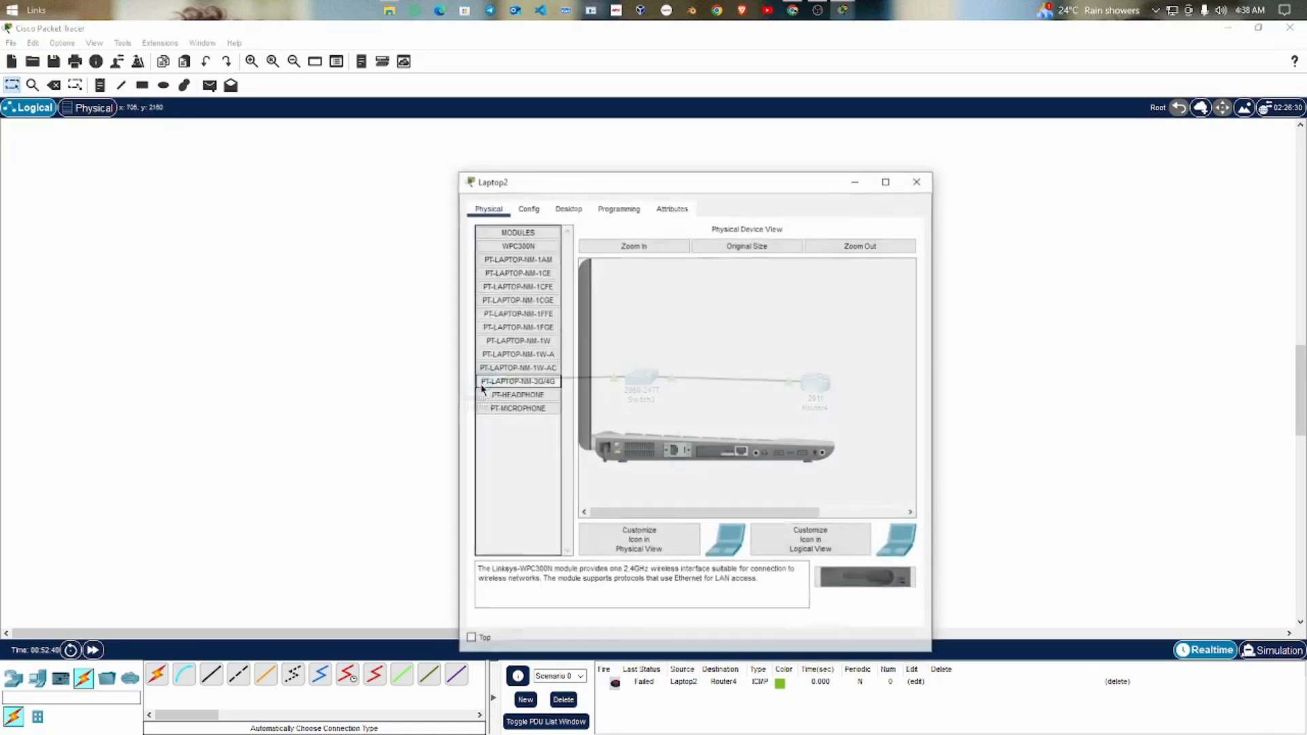
click(563, 211)
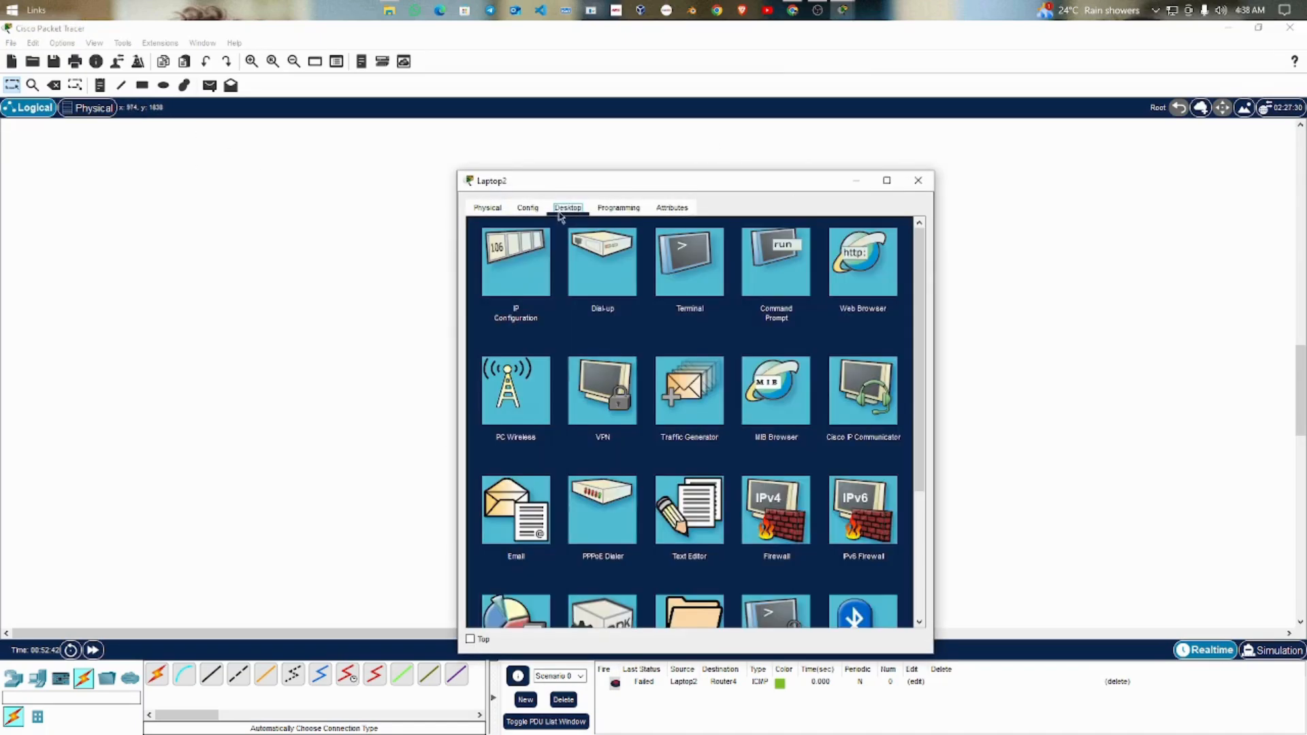
click(511, 269)
click(635, 303)
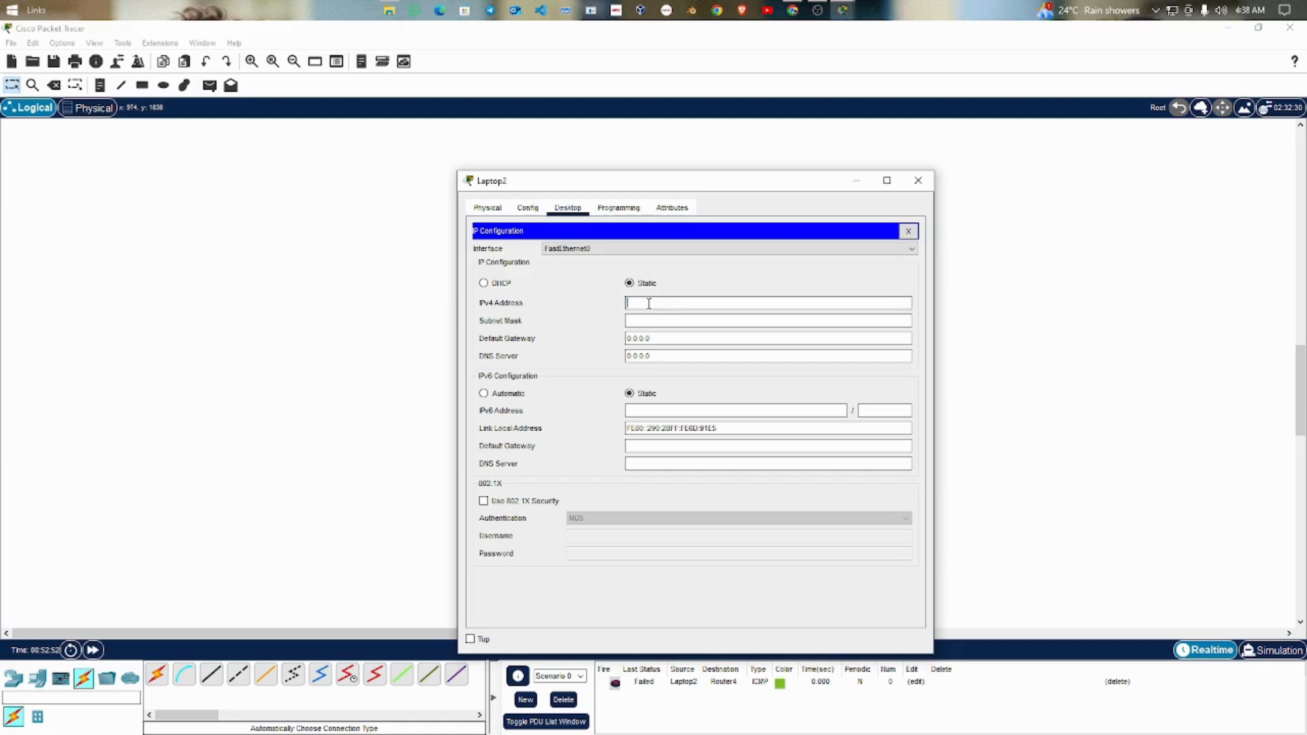
text(192.168.1.2)
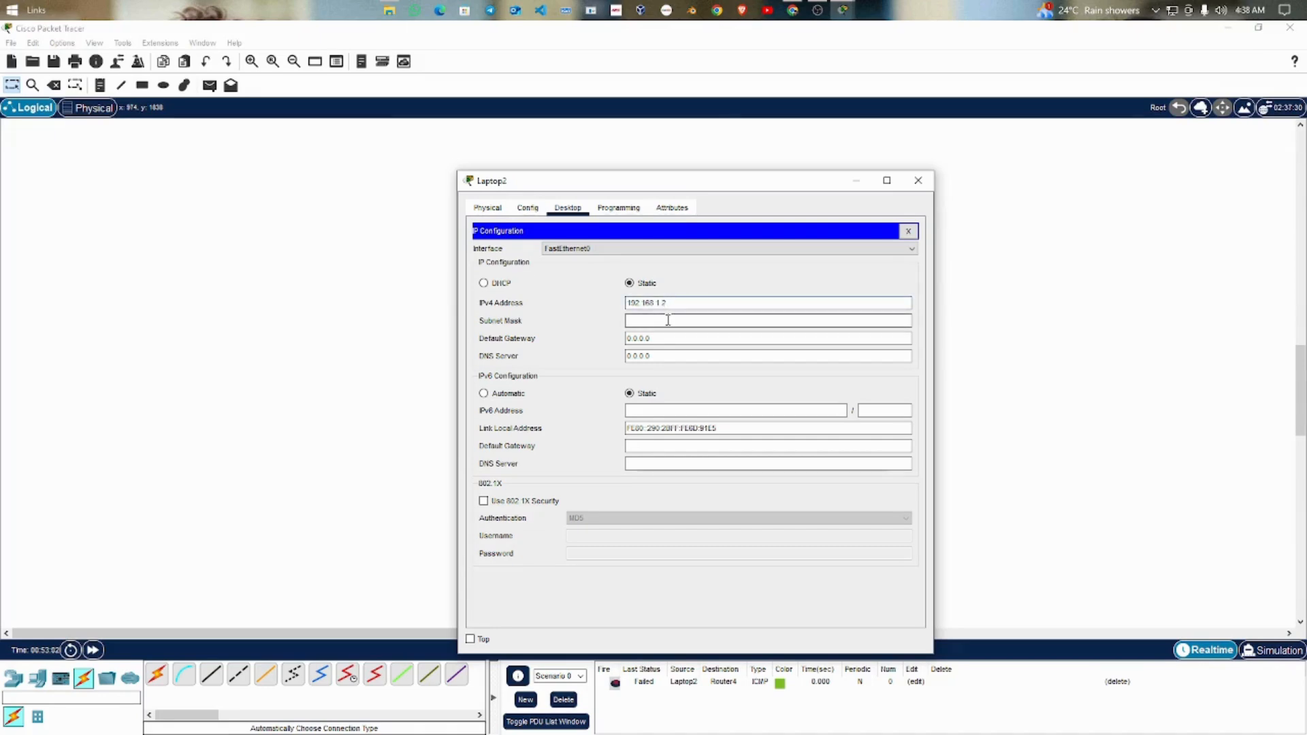
click(647, 320)
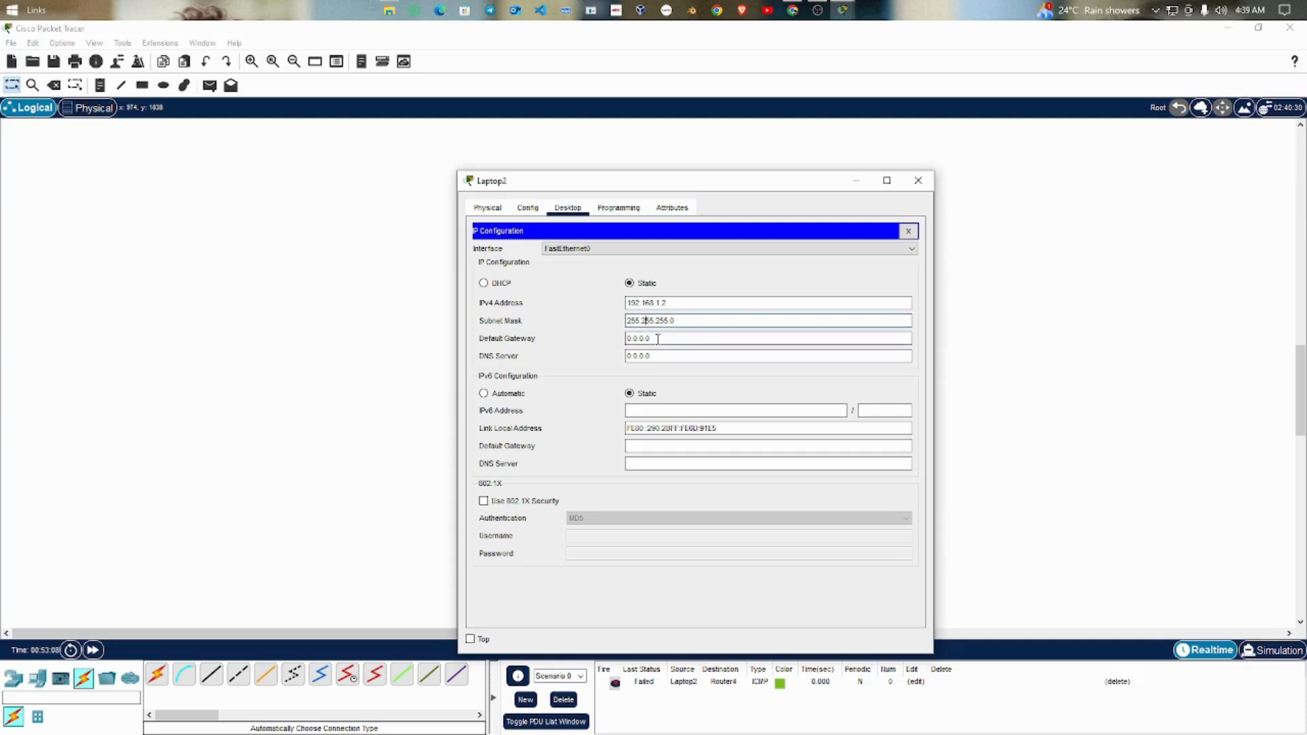
Step: Set Laptop2's default gateway to 192.168.1.1 and close its configuration window
click(657, 338)
key(BackSpace)
key(BackSpace)
key(BackSpace)
key(BackSpace)
key(BackSpace)
key(BackSpace)
key(BackSpace)
text(192.168.1)
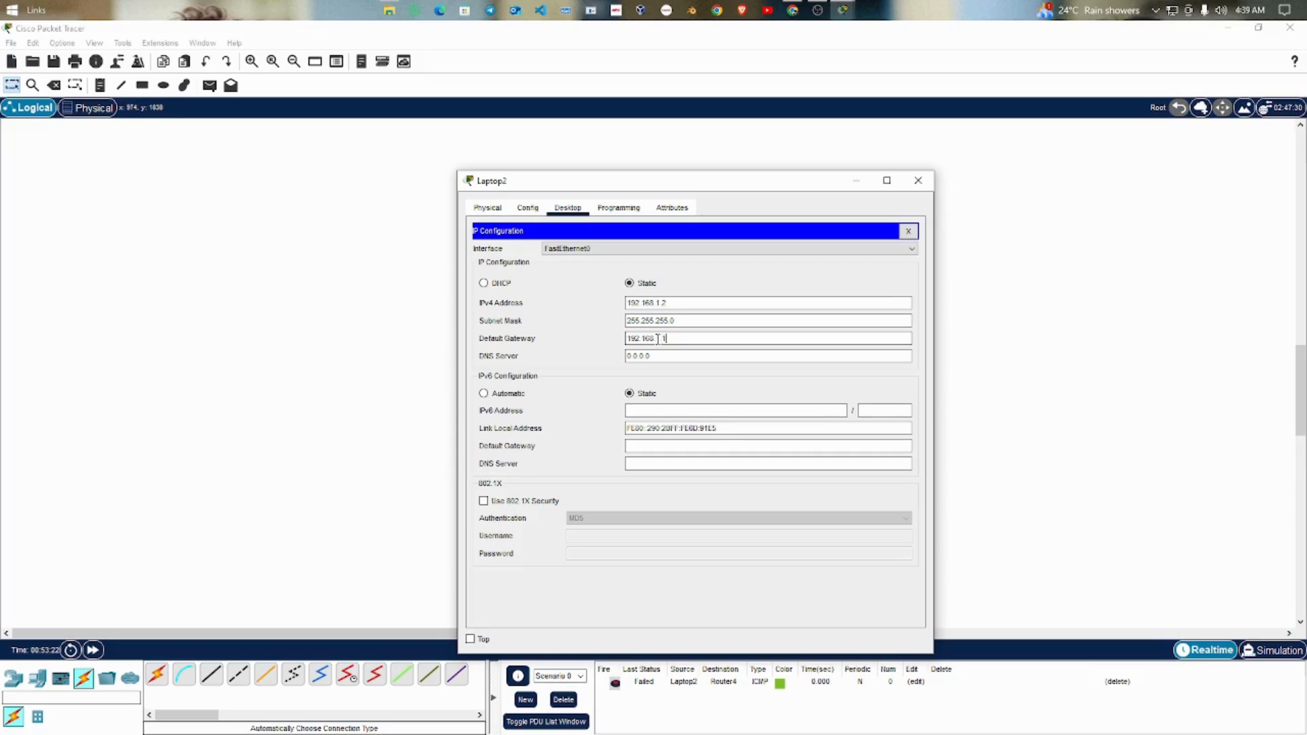
text(.1)
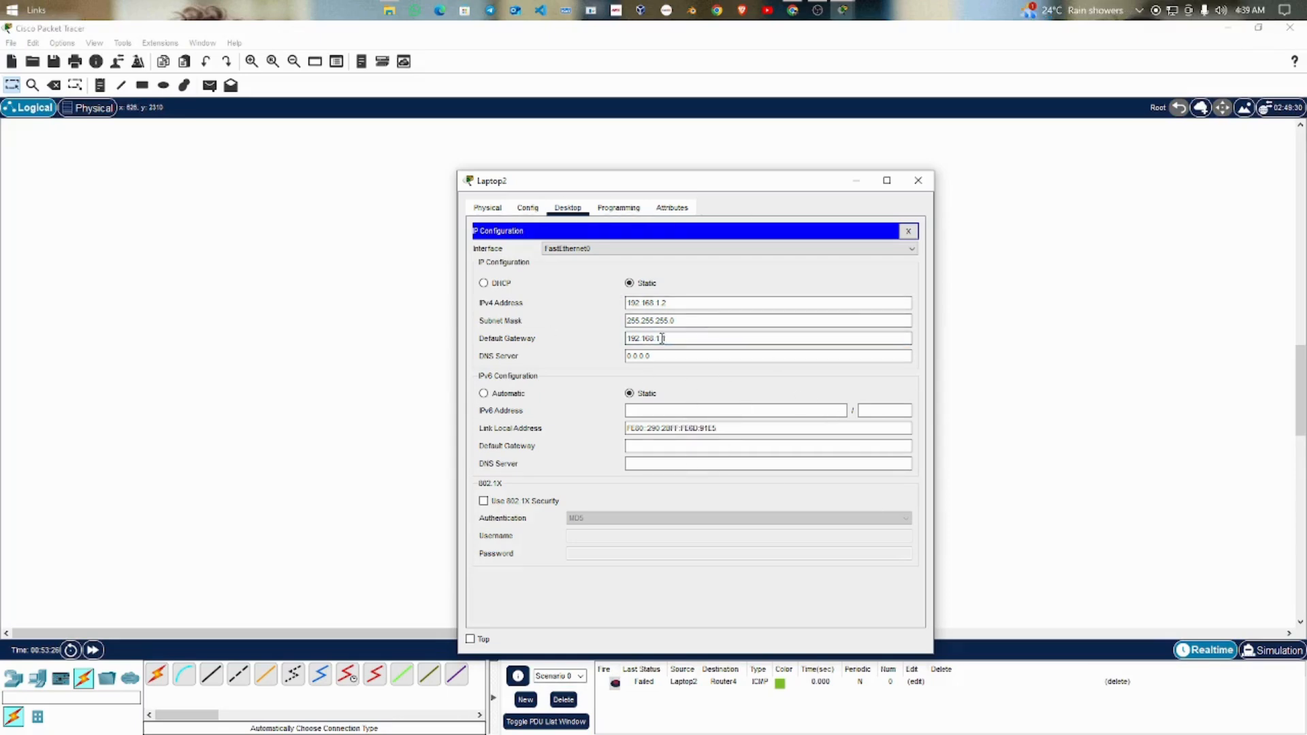
click(923, 181)
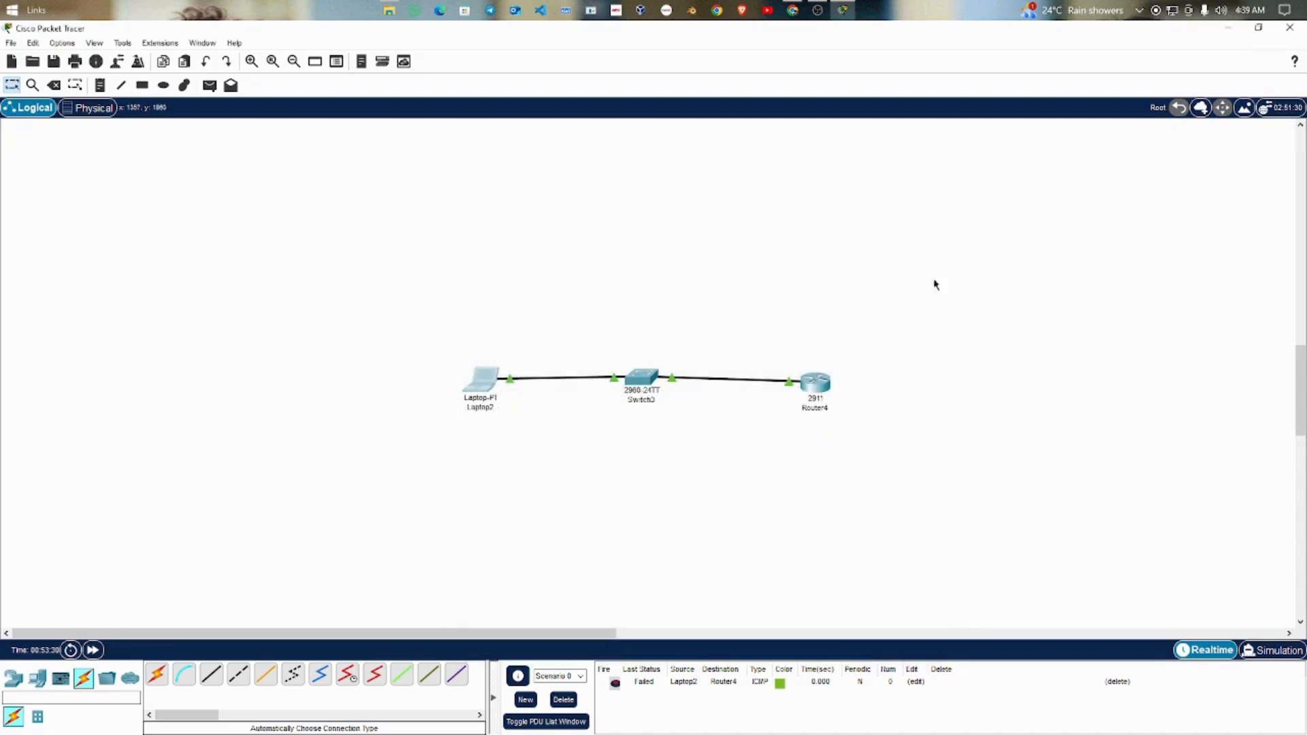
Step: Retest connectivity by sending another simple PDU from Laptop2 to Router4
click(210, 85)
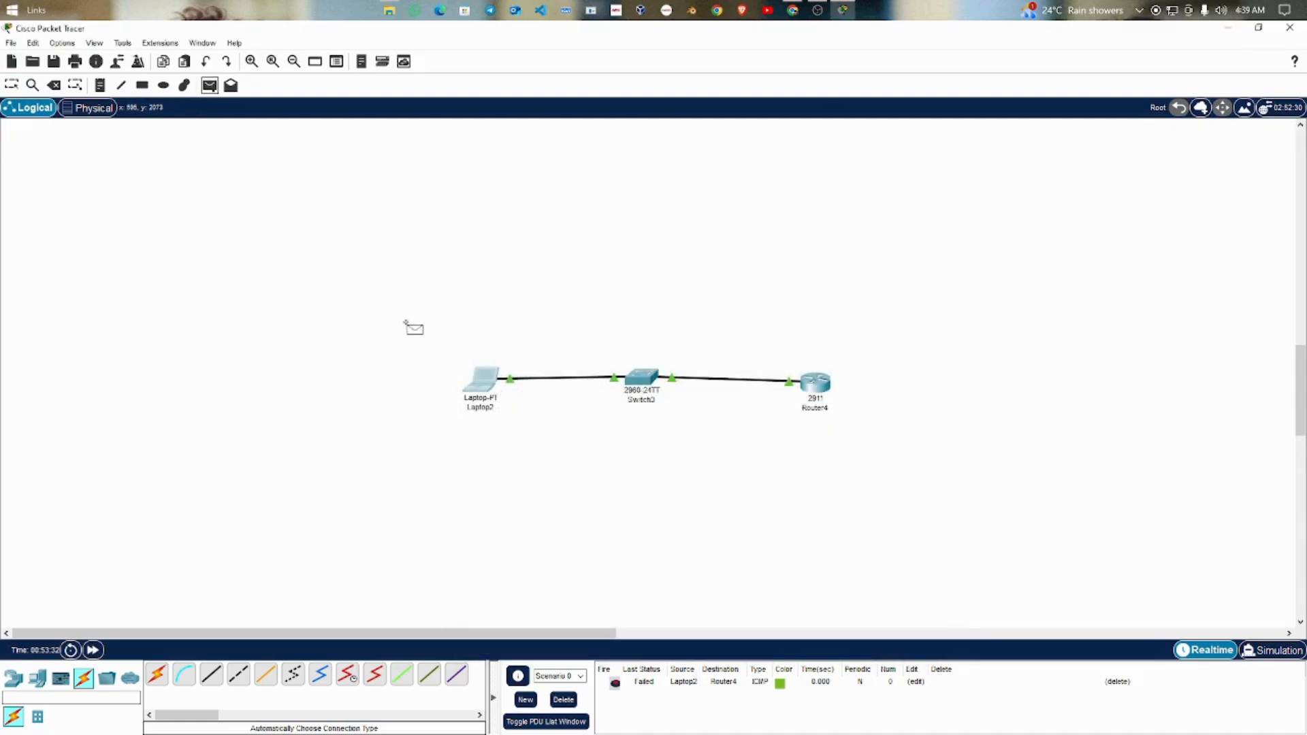
click(482, 385)
click(822, 390)
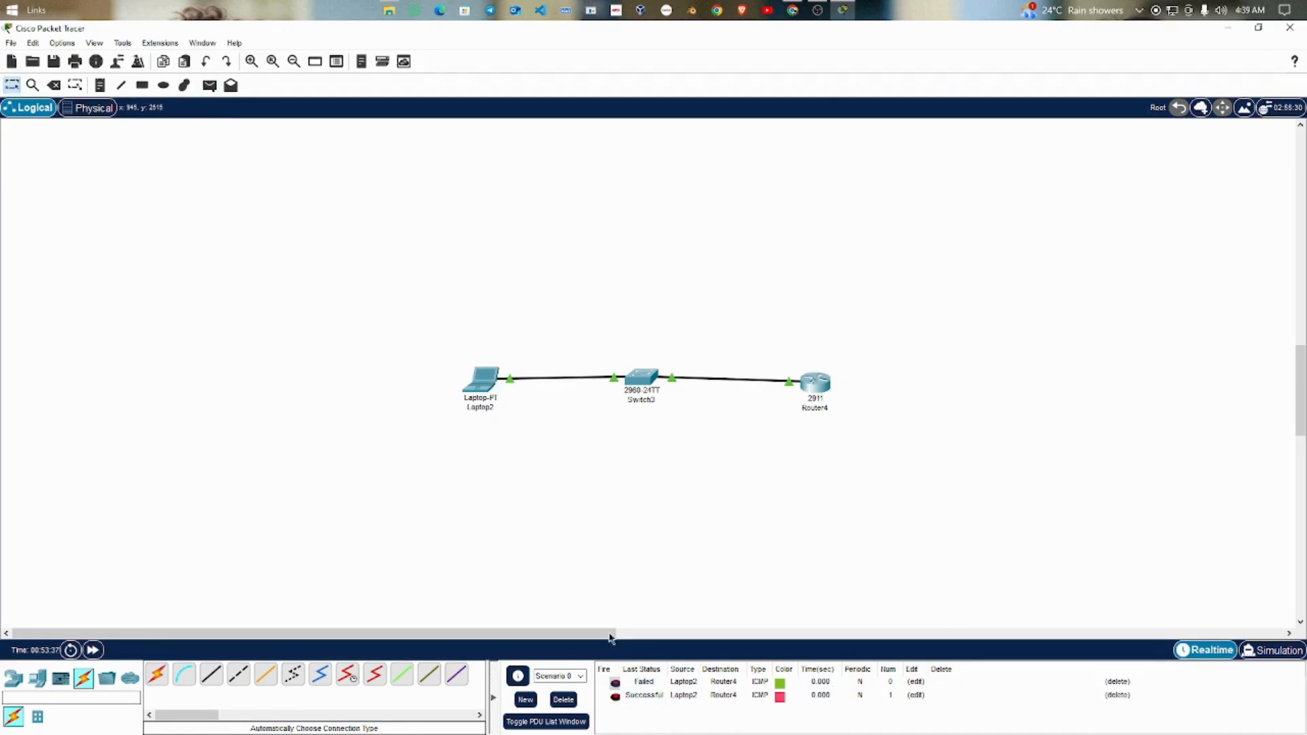
Step: Move Laptop2 lower in the workspace, nudge Router4 upward, and add a PC above Laptop2
drag(482, 388, 508, 449)
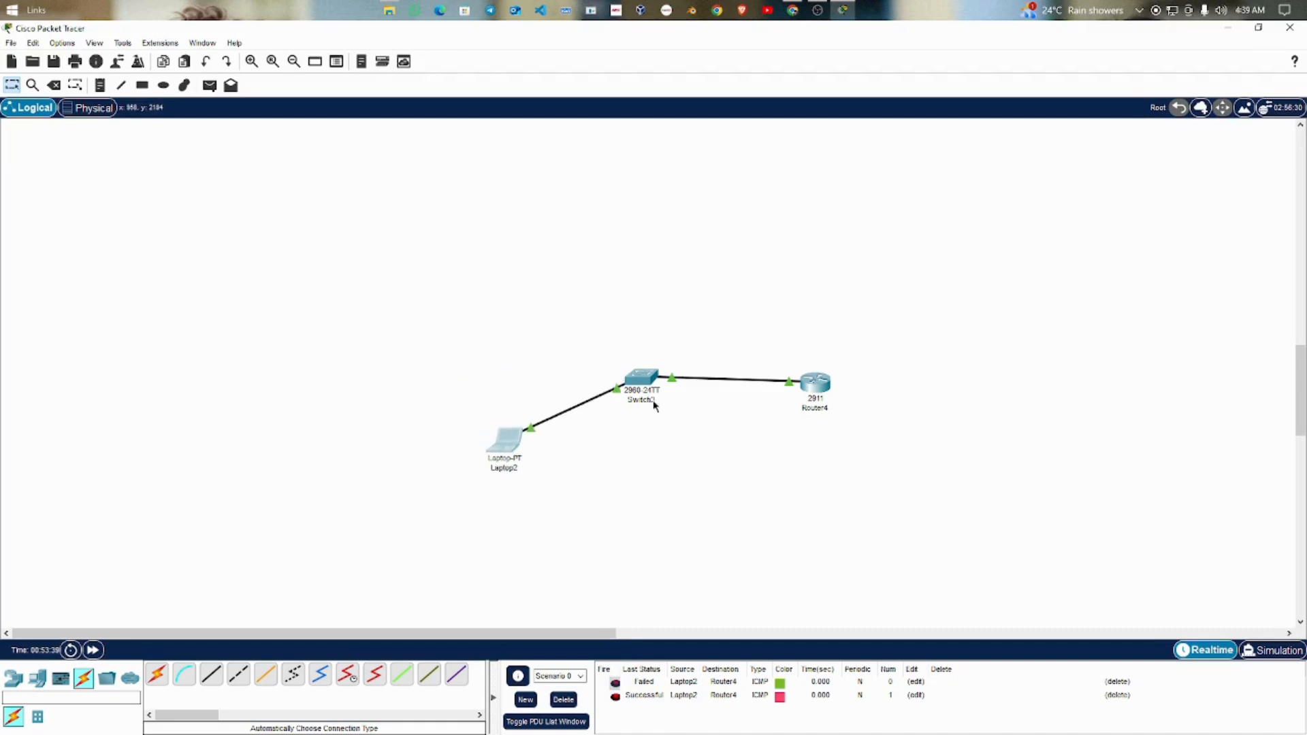
drag(825, 390, 821, 380)
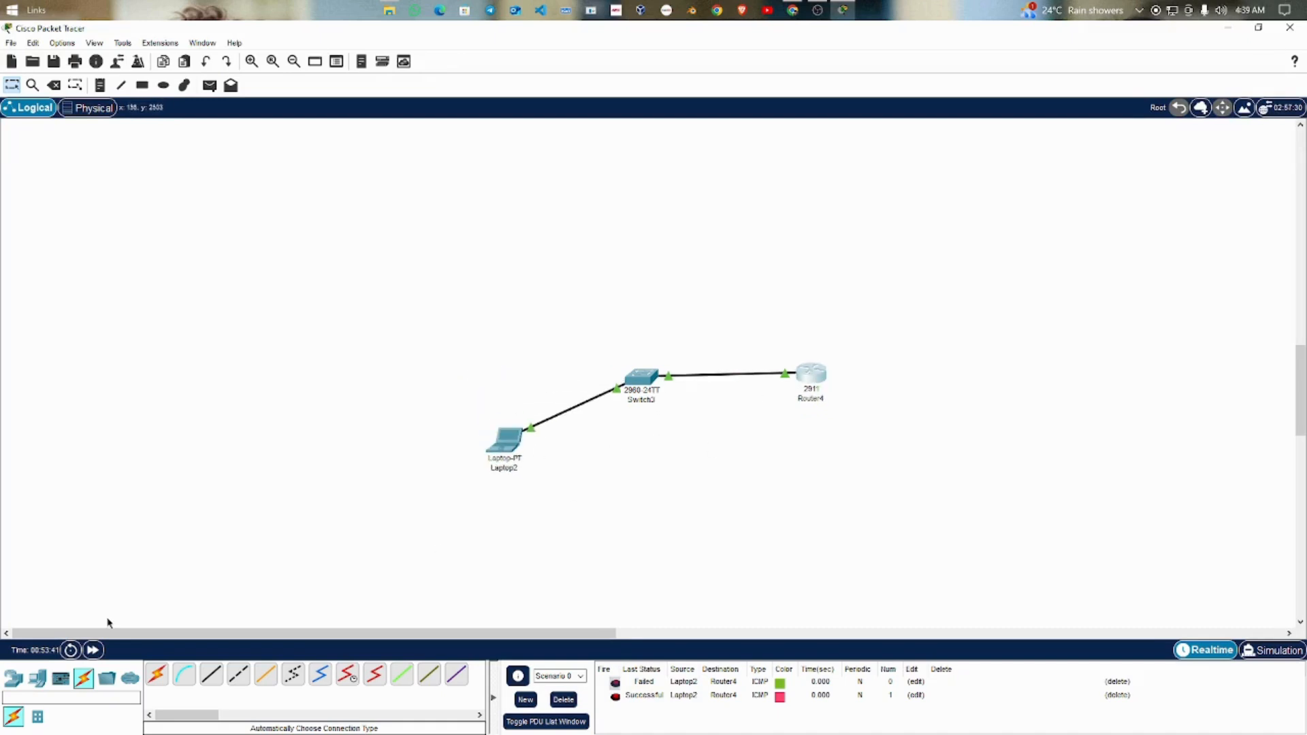
click(38, 679)
drag(157, 674, 535, 302)
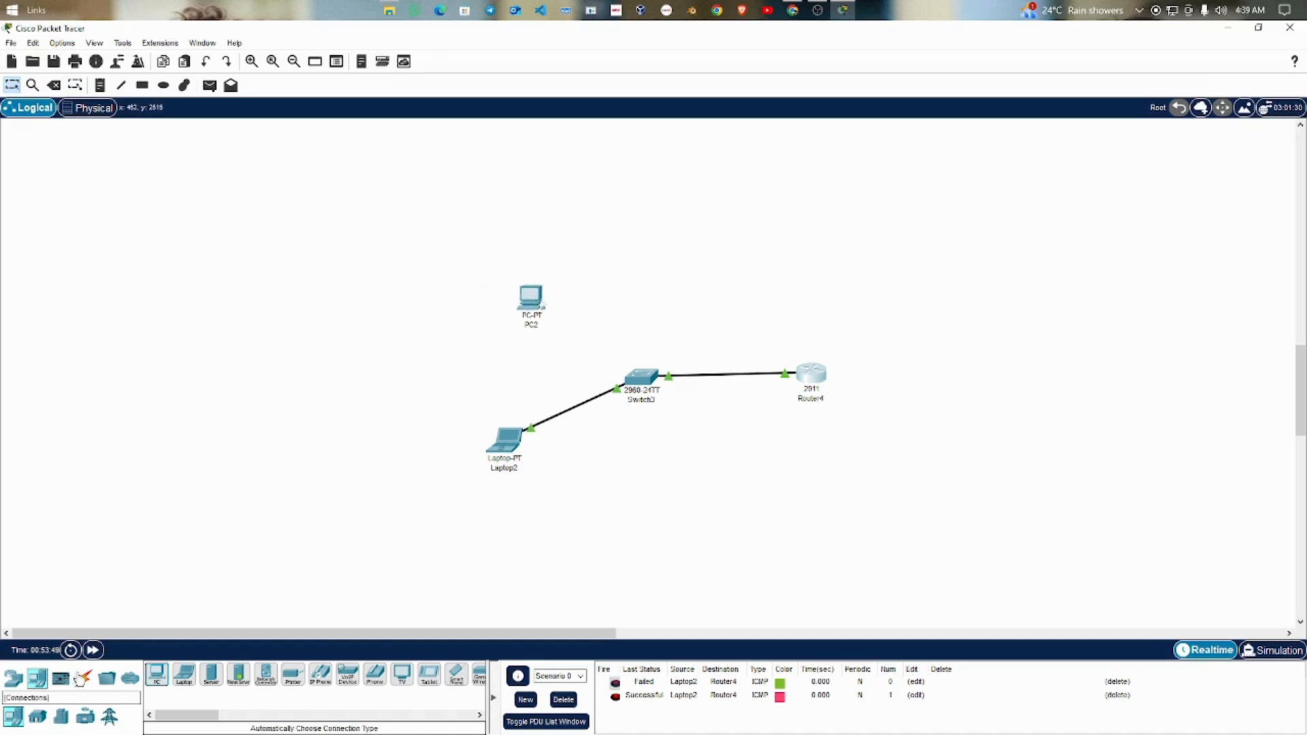
Step: Connect the new PC to Switch3 using the automatically chosen connection type
click(81, 679)
click(156, 674)
click(526, 296)
click(638, 380)
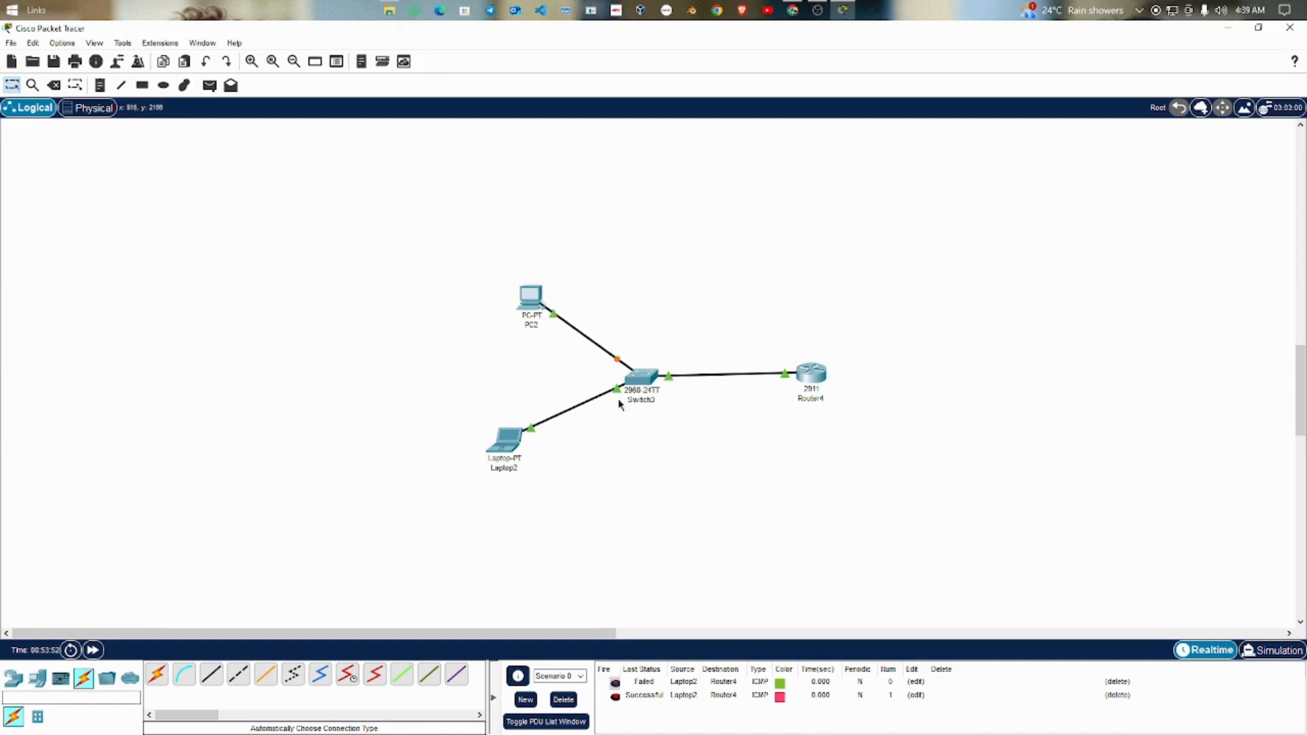
Step: Set the new PC's static IPv4 address to 192.168.1.3 with subnet mask 255.255.255.0
click(527, 303)
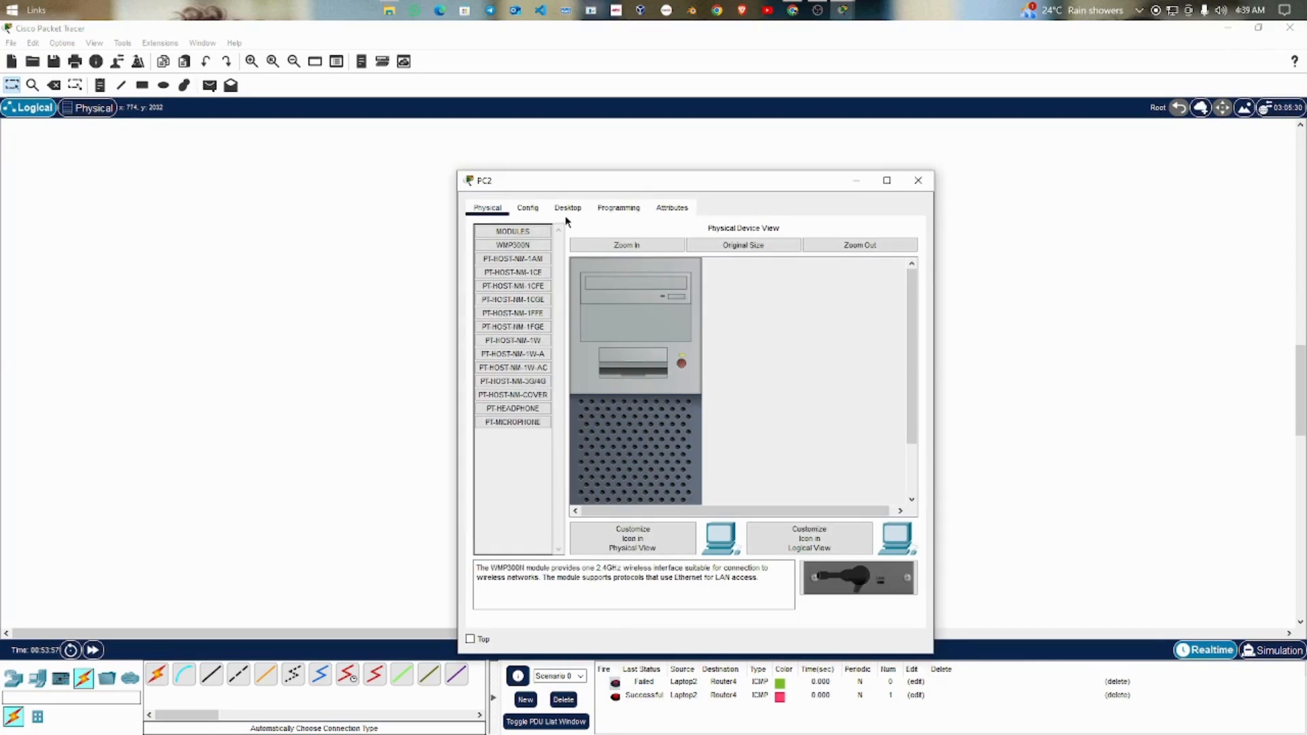
click(577, 211)
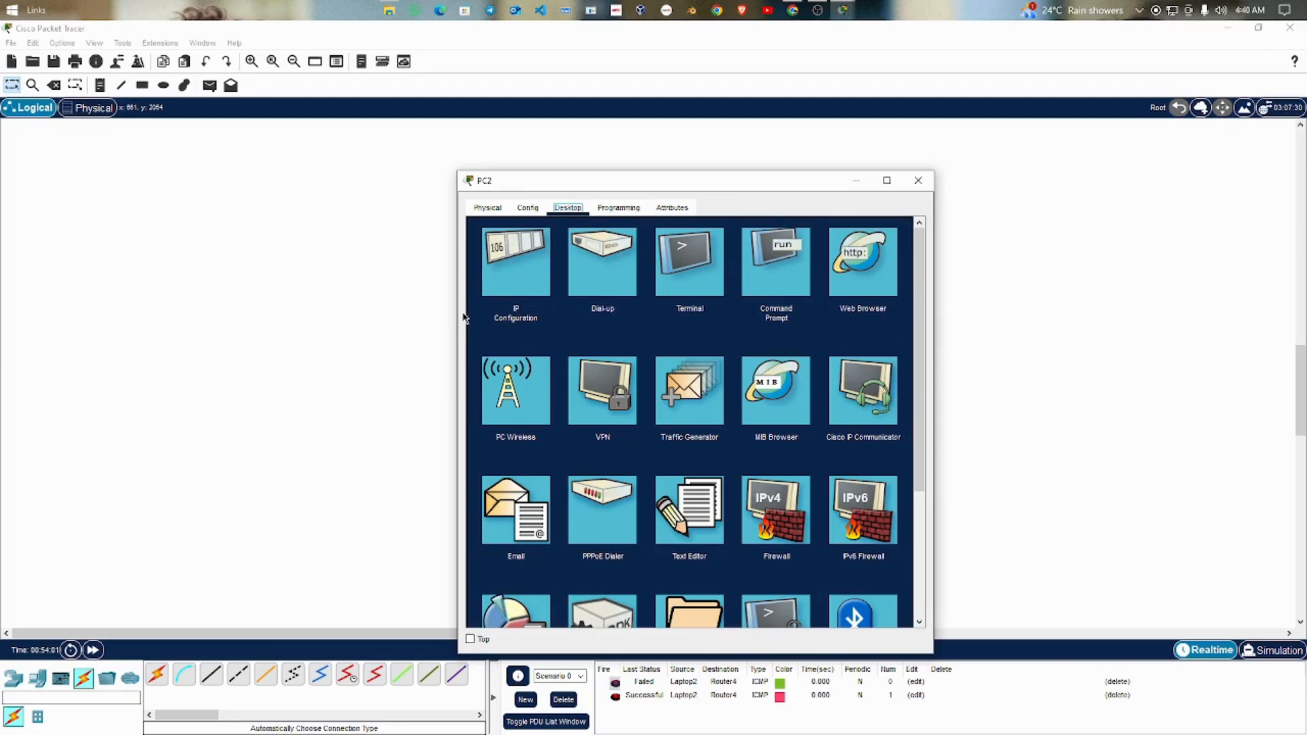
click(509, 271)
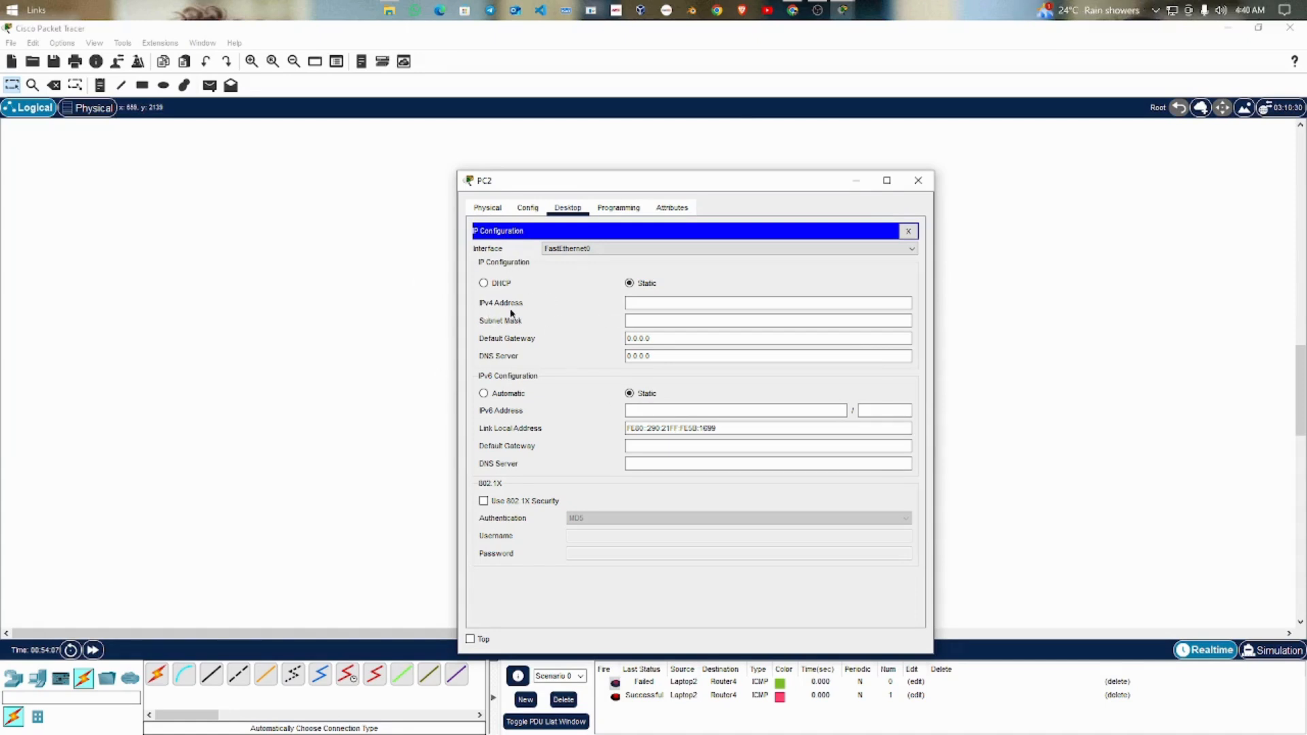
click(648, 299)
text(192.168.1.3)
click(662, 322)
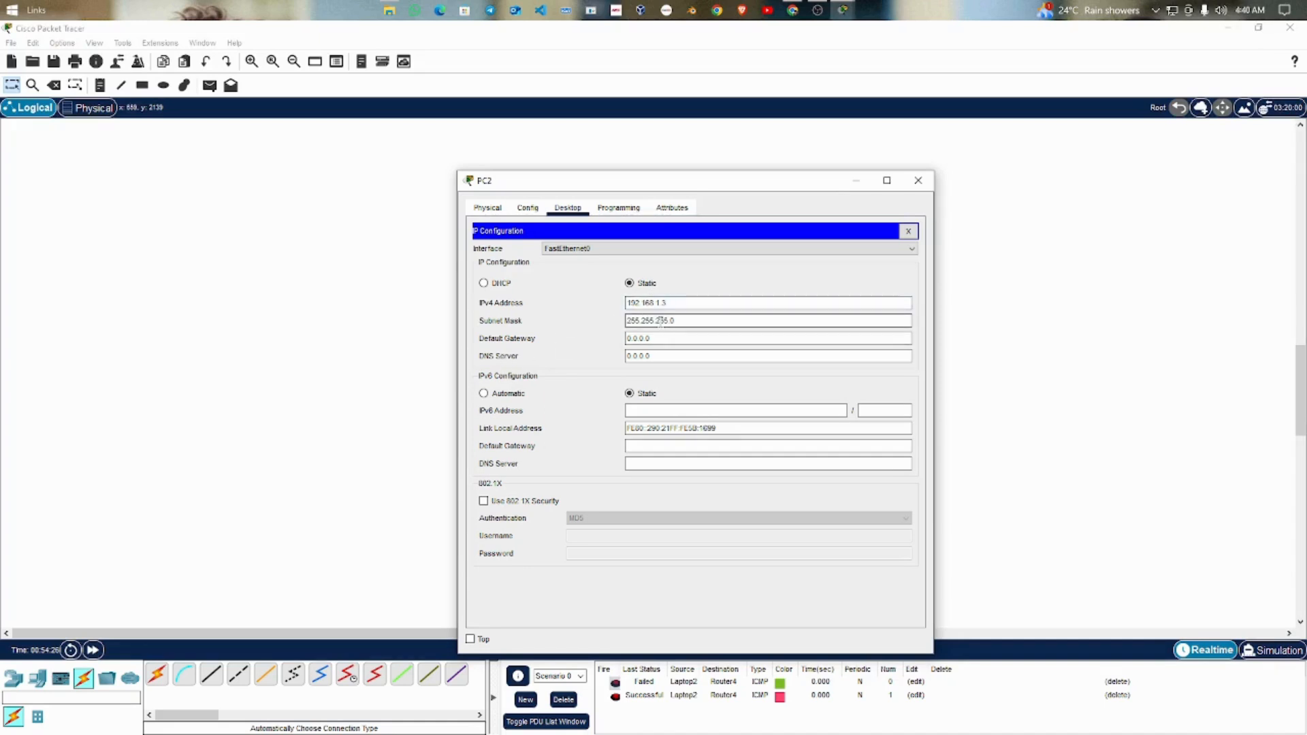
Step: Set PC2's default gateway to 192.168.1.1 and close its configuration window
drag(664, 339, 606, 342)
text(192)
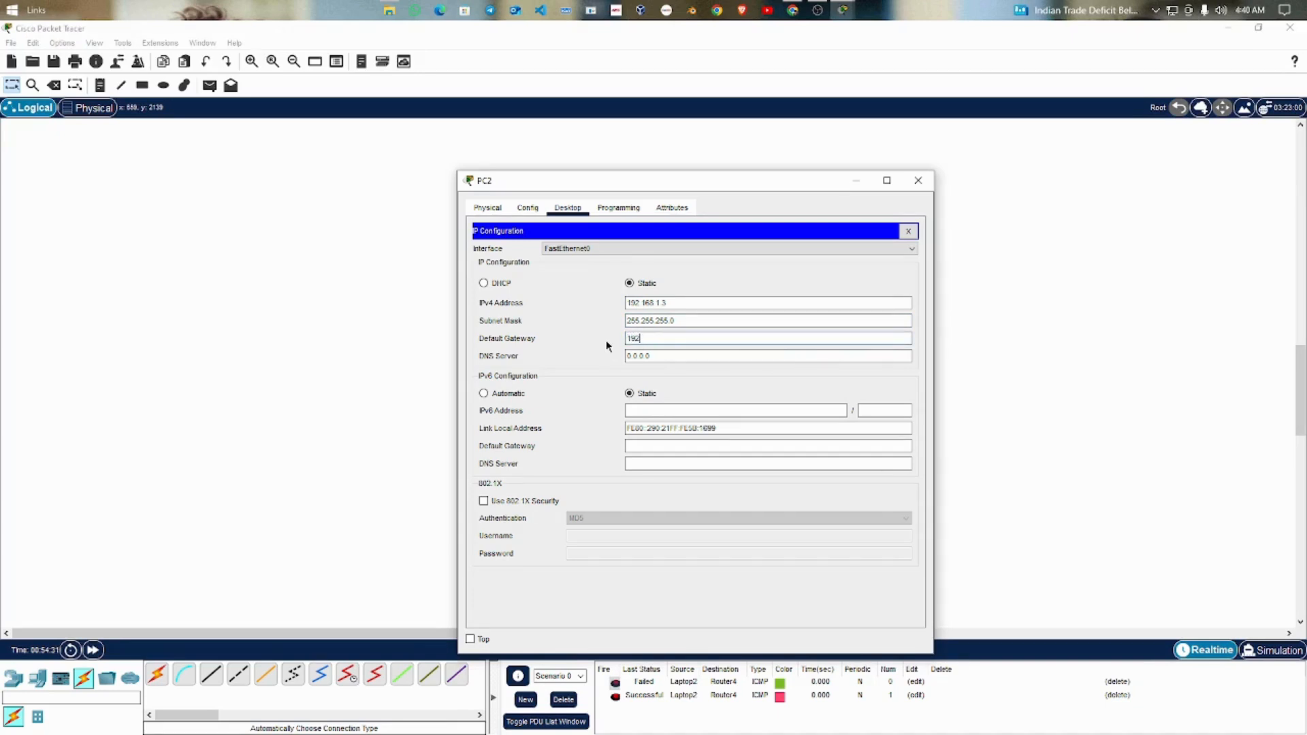
text(.168.1.1)
click(918, 181)
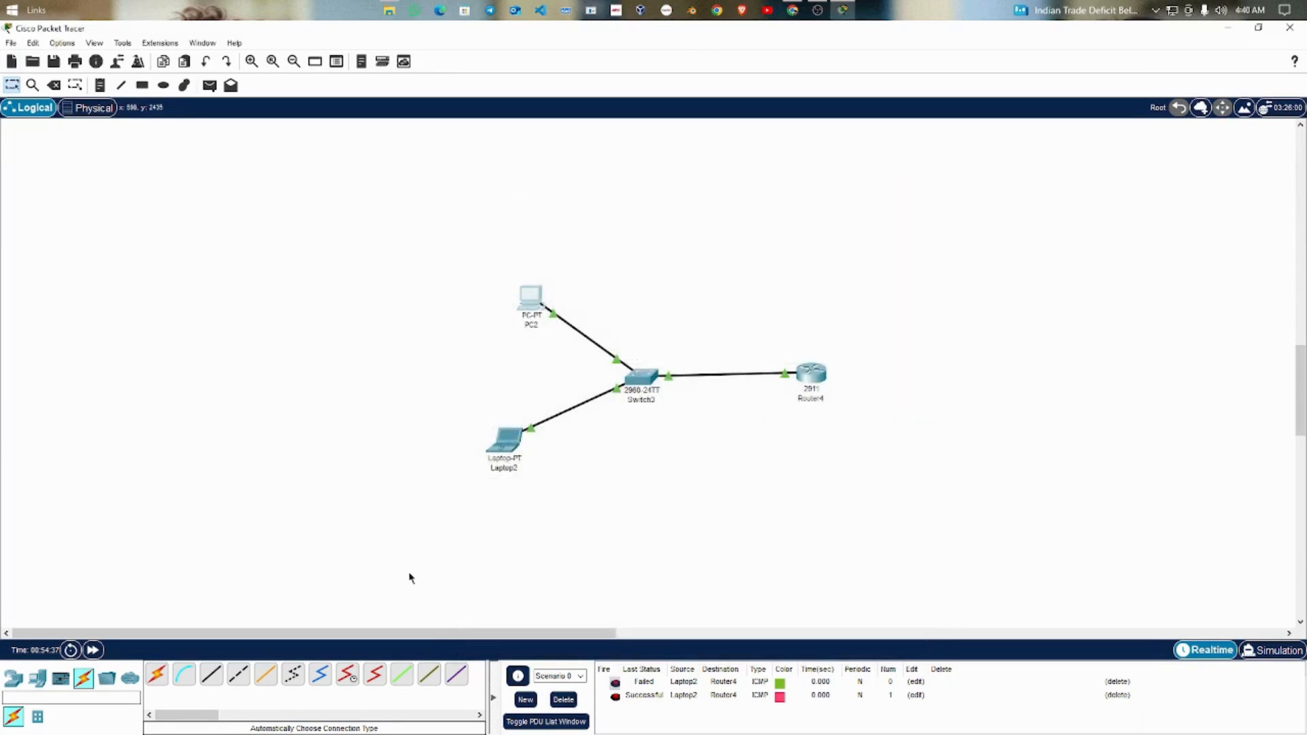
Step: Test connectivity by sending a simple PDU from PC2 to Router4
click(209, 85)
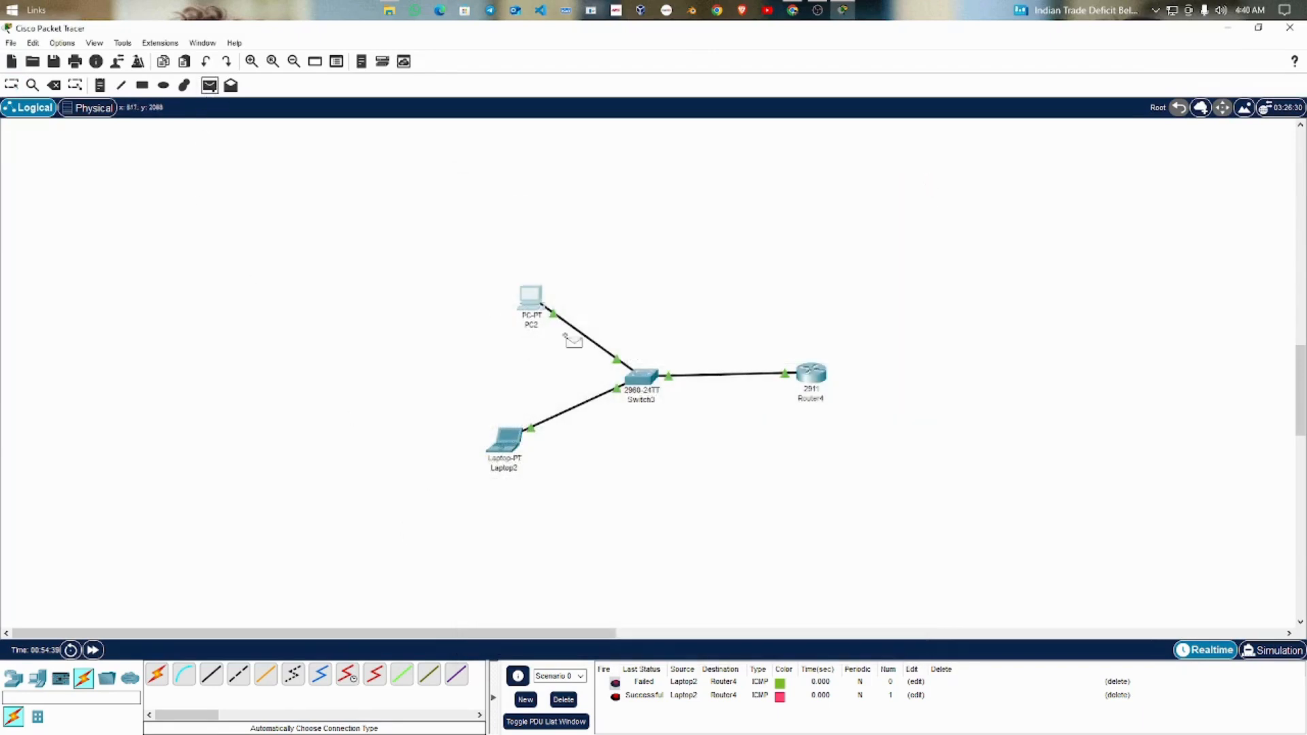
click(532, 301)
click(811, 373)
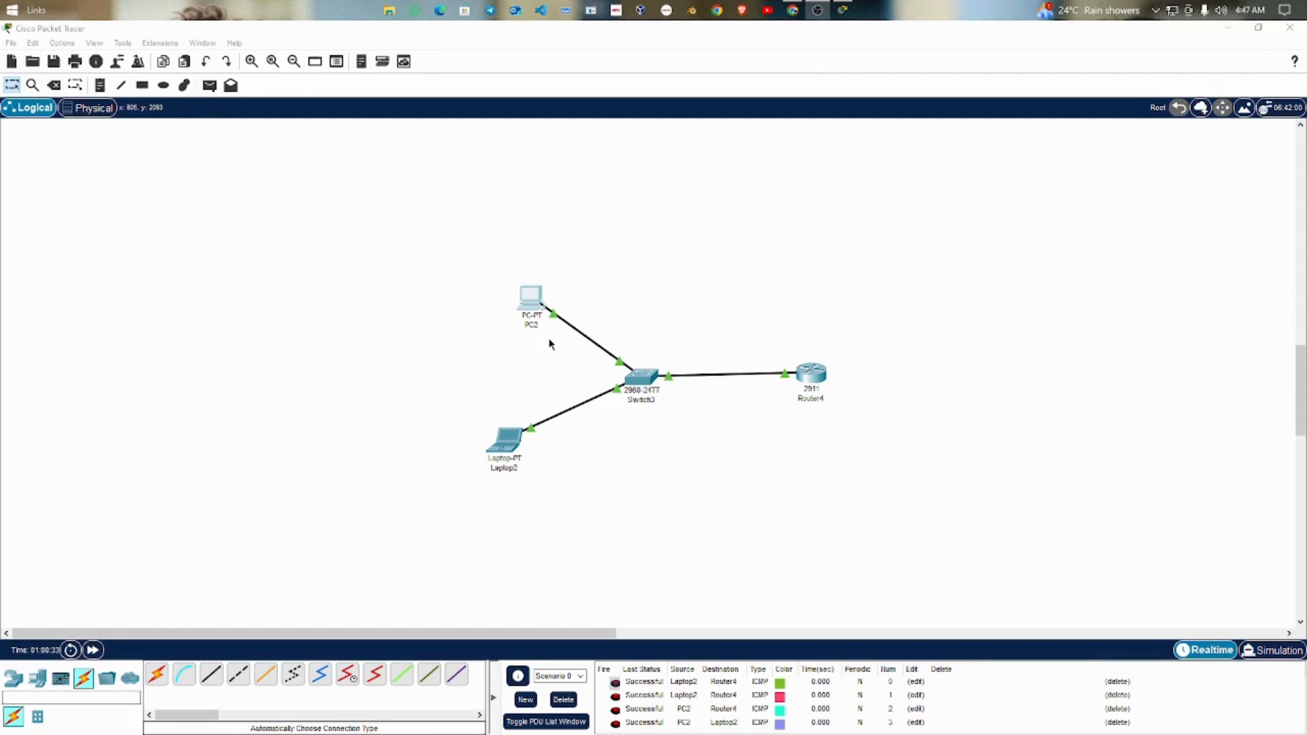
click(531, 298)
drag(786, 184, 1081, 162)
click(569, 437)
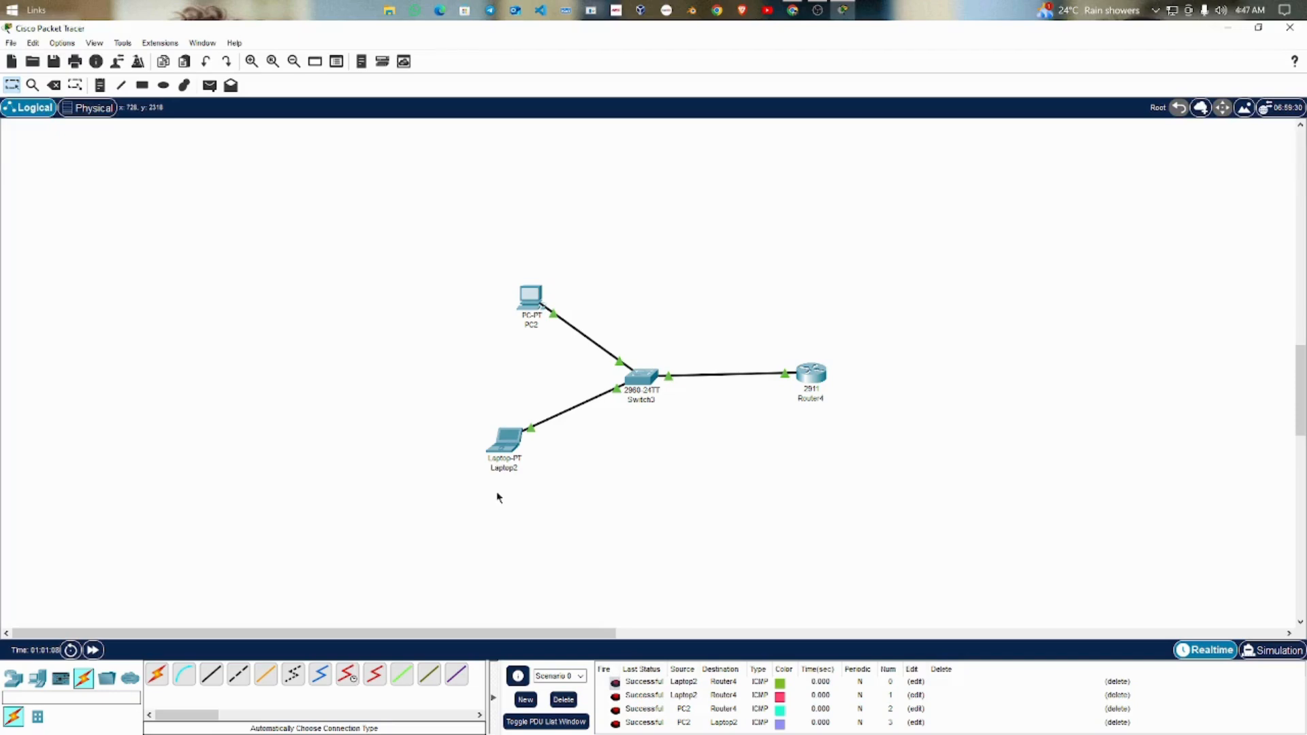
Step: Ping 192.168.1.2 from Laptop2's command prompt, check the packet statistics, and return to the workspace
click(517, 446)
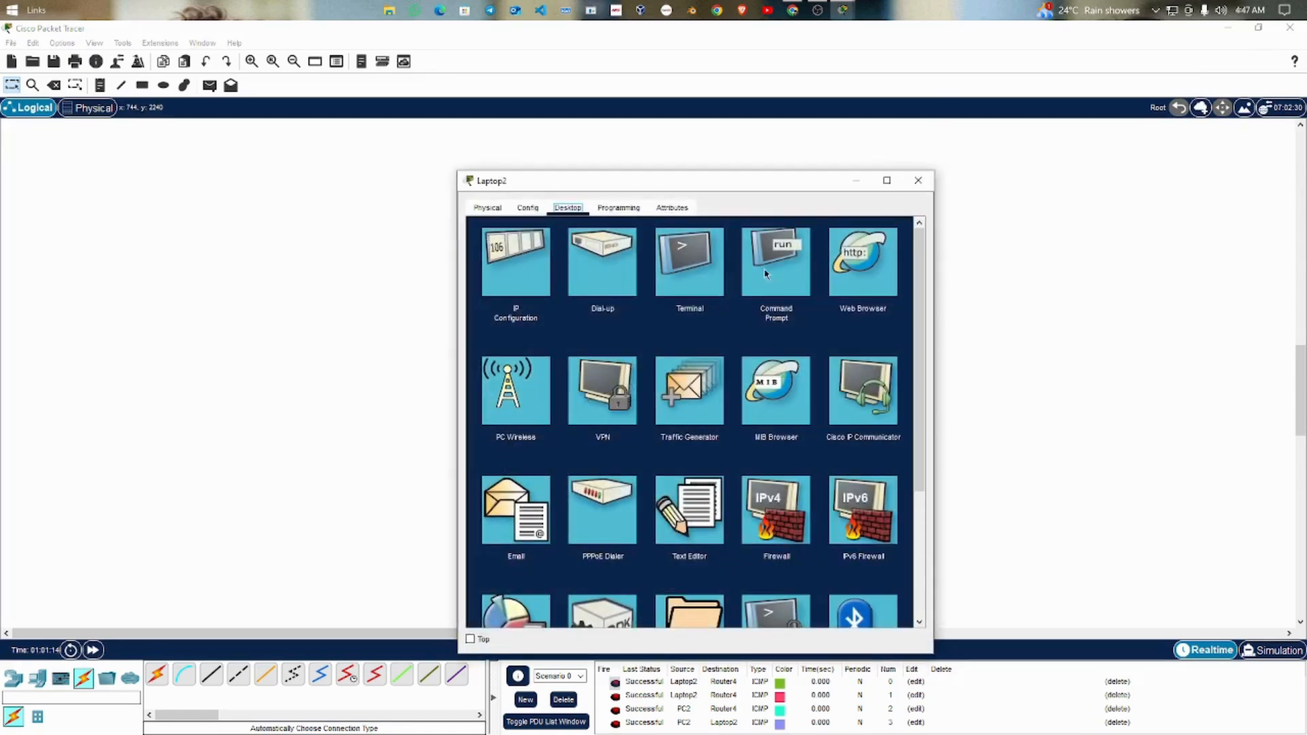
click(773, 270)
drag(738, 181, 1019, 135)
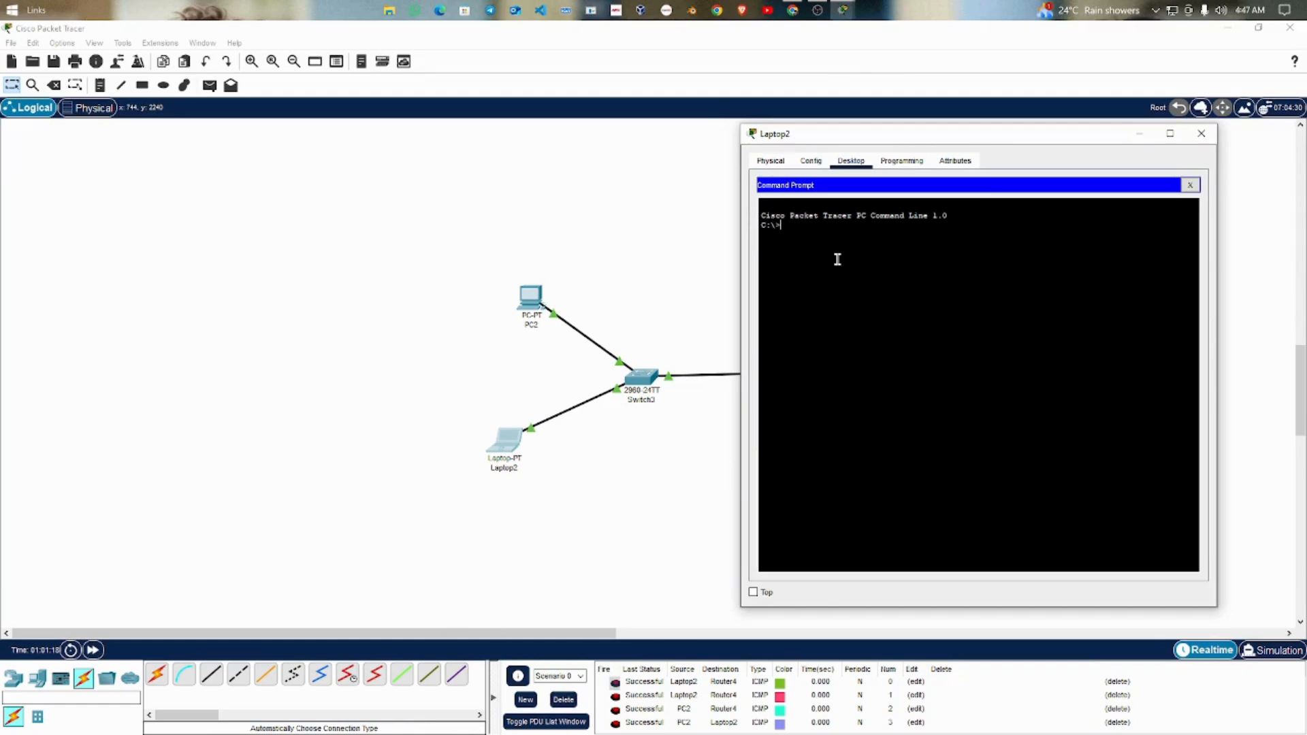
text(ping 192.168.1.2)
key(Return)
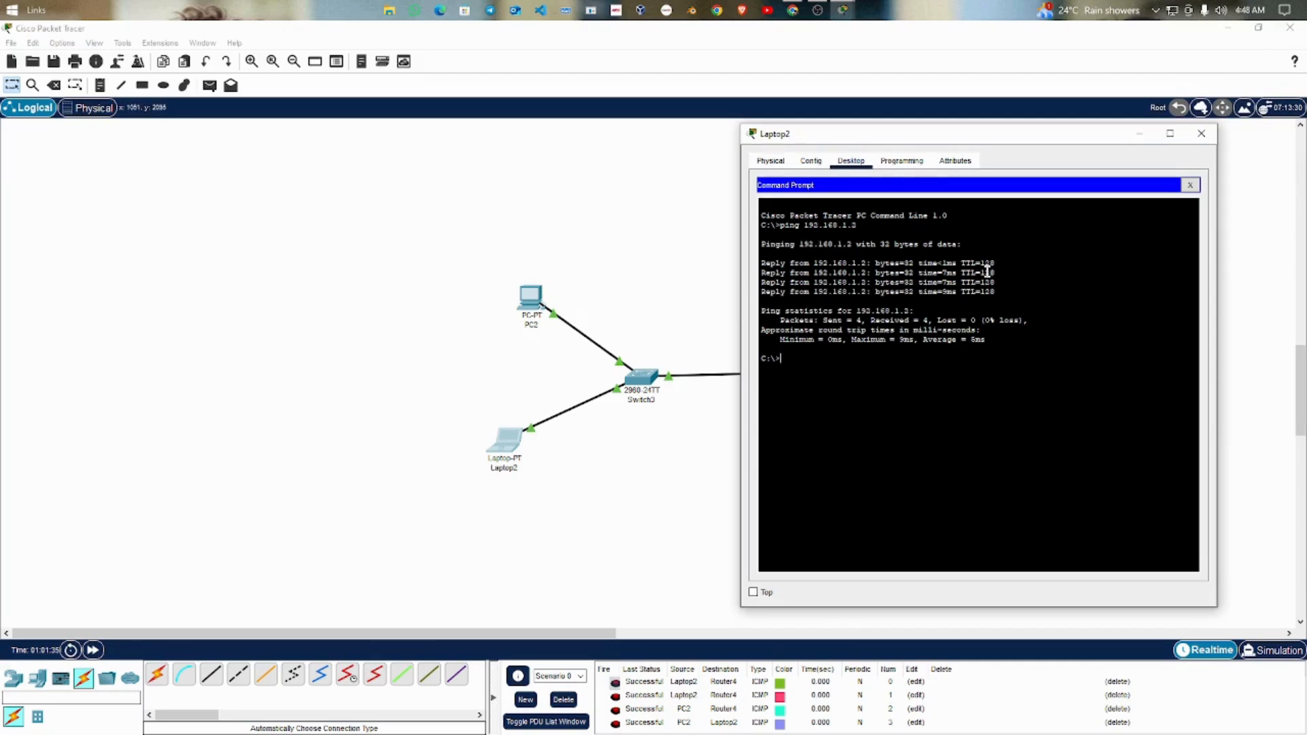
drag(825, 320, 977, 321)
click(960, 384)
click(548, 493)
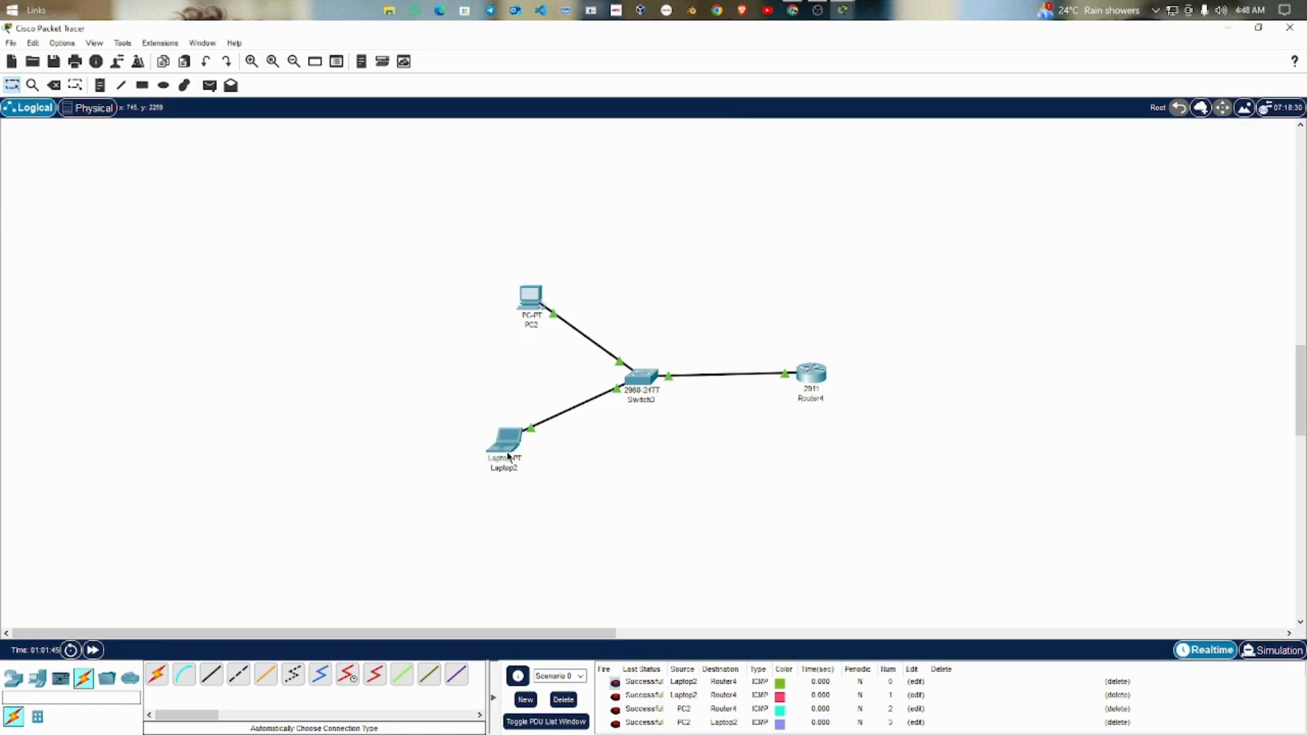